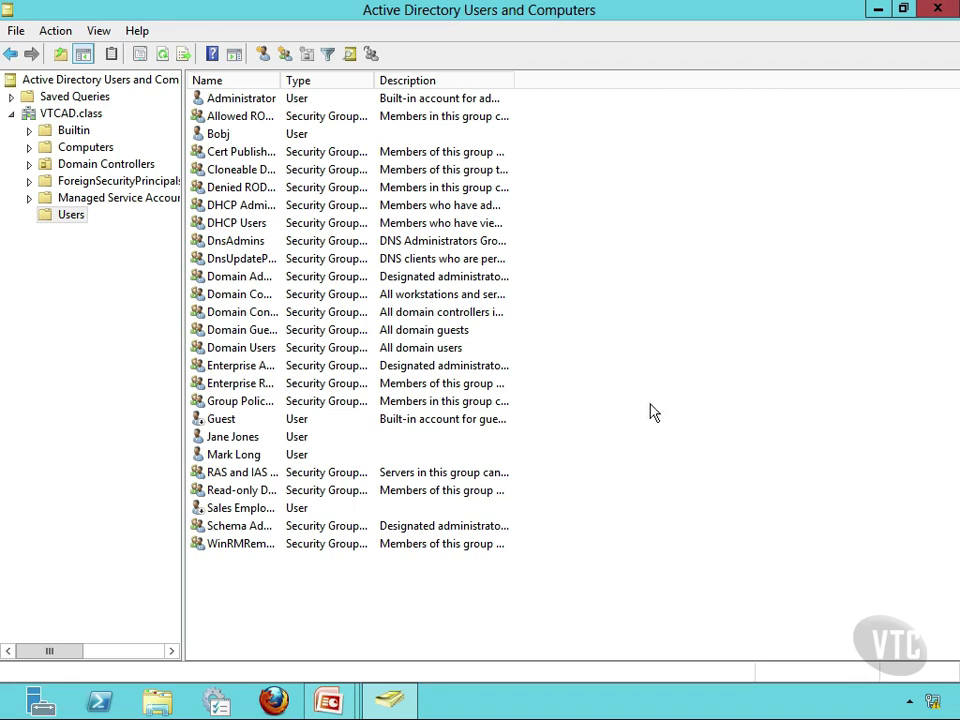
- Review the Sales Employee account's properties on the General, Address and Account tabs, including its account options, then close without changes
{"action": "left_click", "coordinate": [243, 508]}
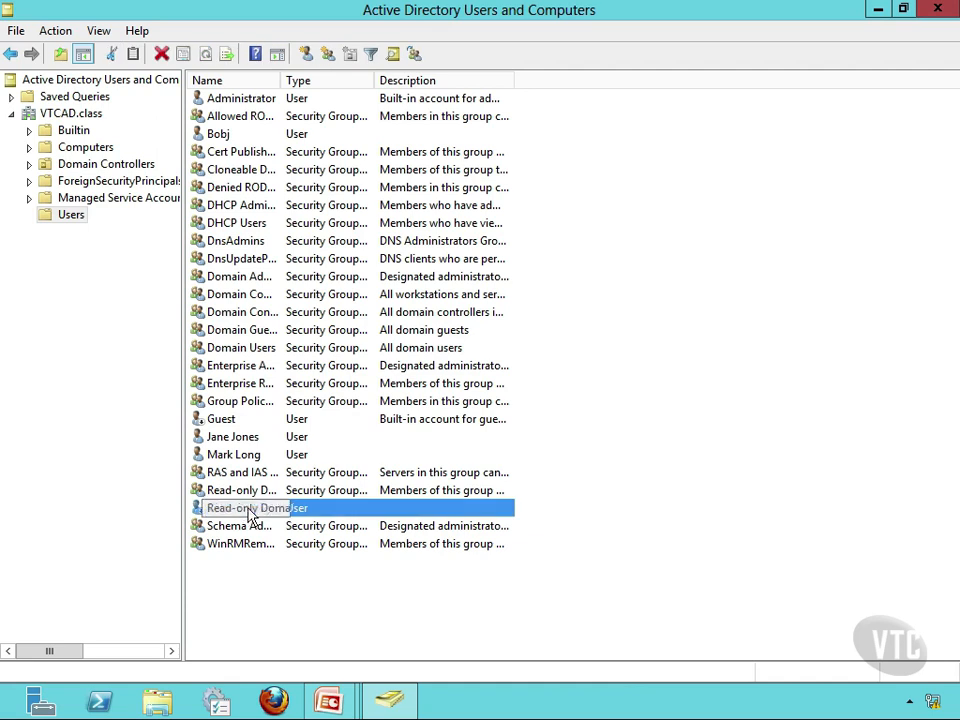
{"action": "right_click", "coordinate": [302, 514]}
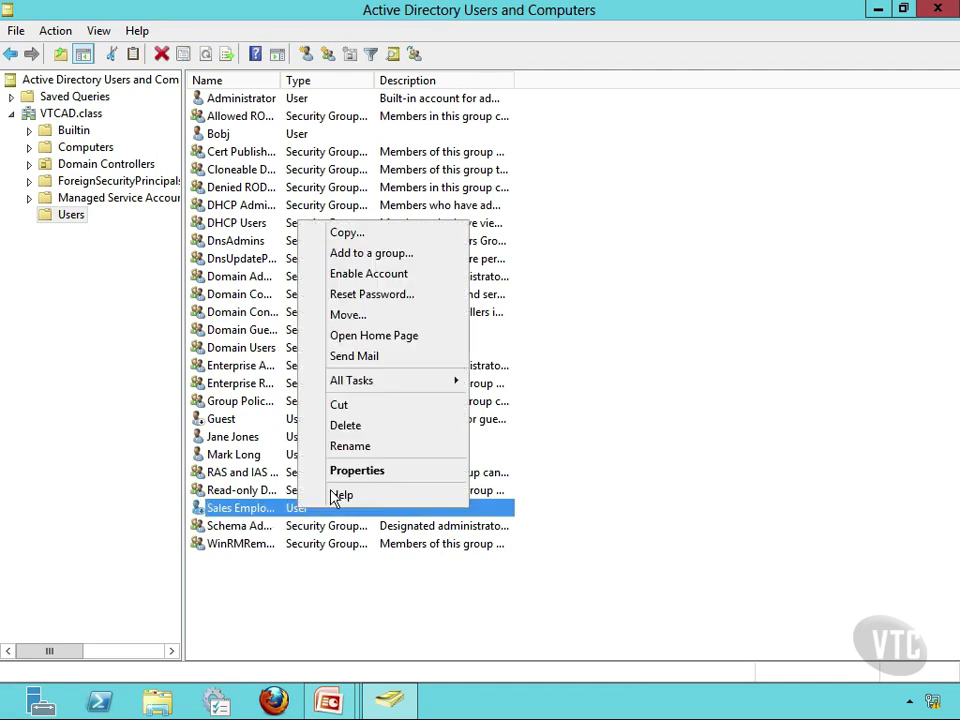
{"action": "left_click", "coordinate": [366, 472]}
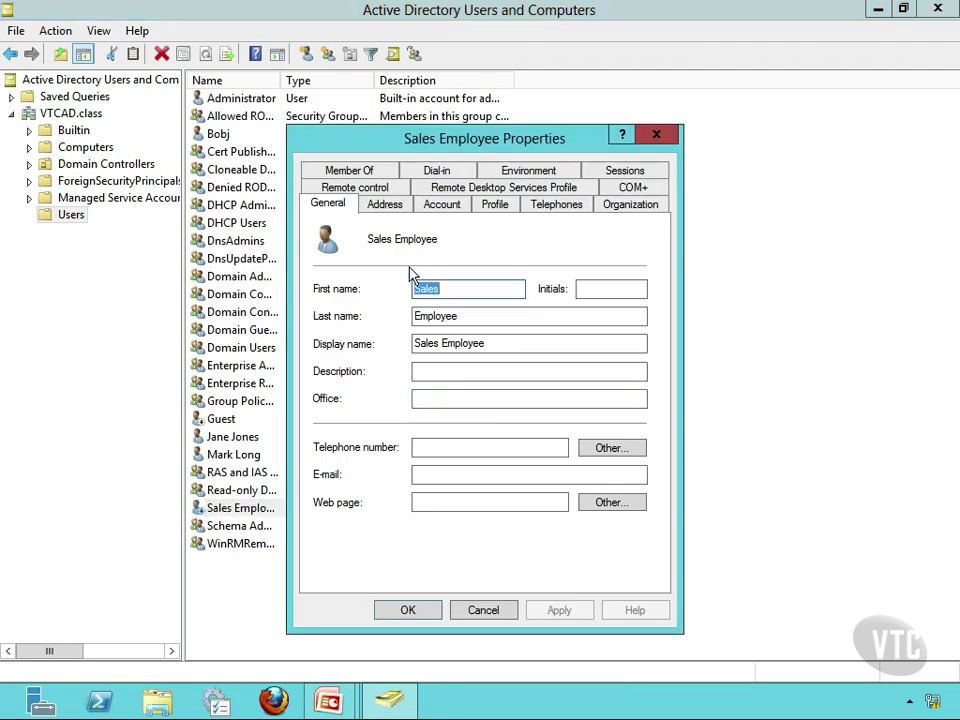
{"action": "left_click", "coordinate": [390, 206]}
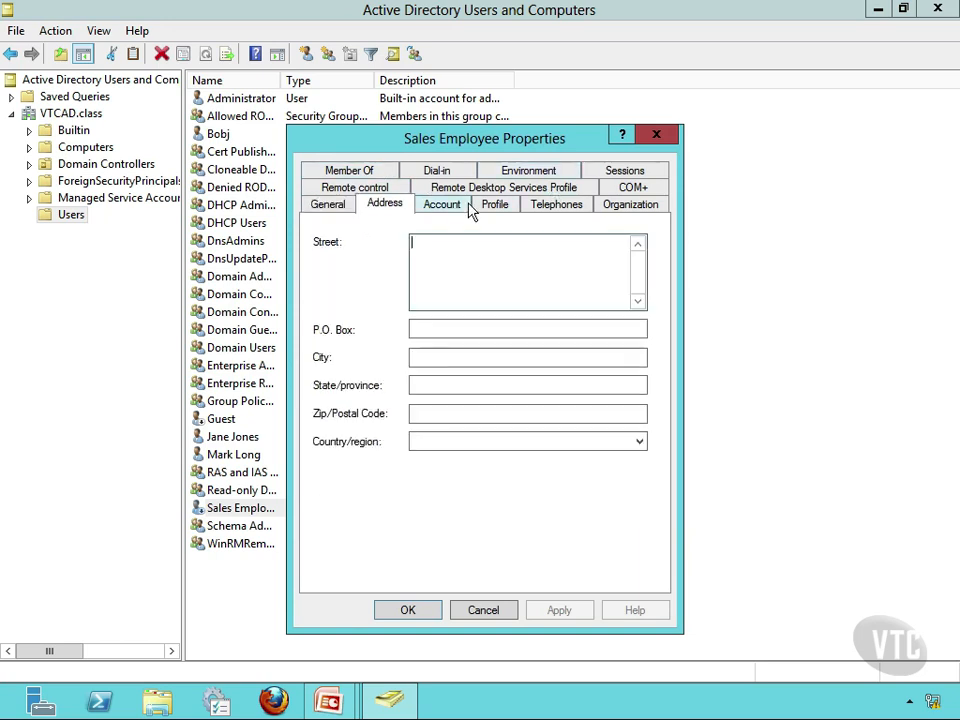
{"action": "left_click", "coordinate": [455, 204]}
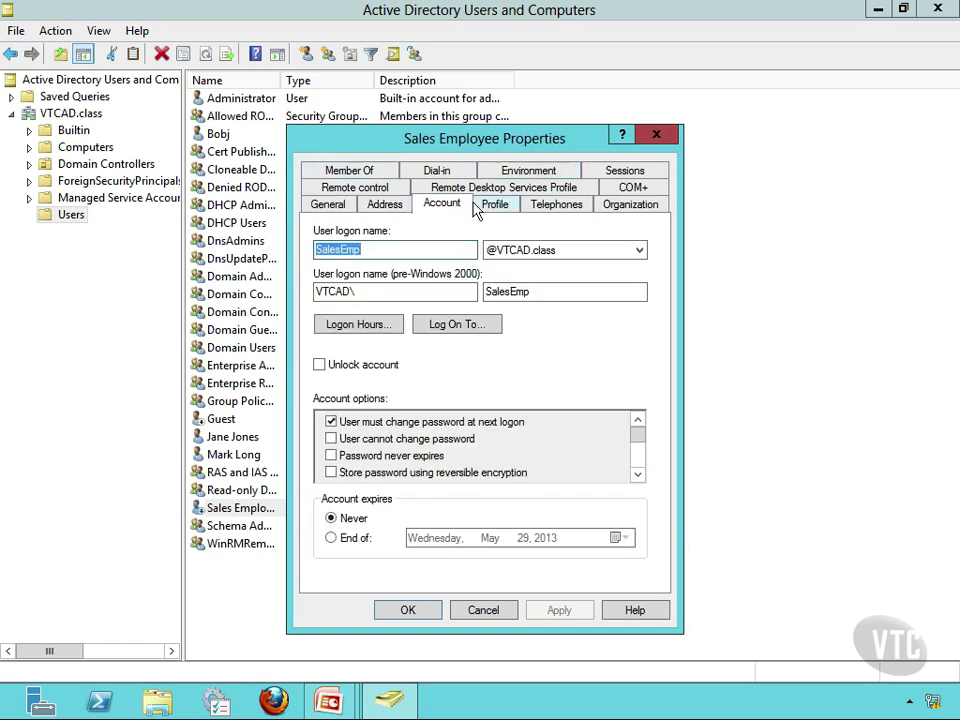
{"action": "left_click", "coordinate": [637, 473]}
{"action": "left_click", "coordinate": [637, 474]}
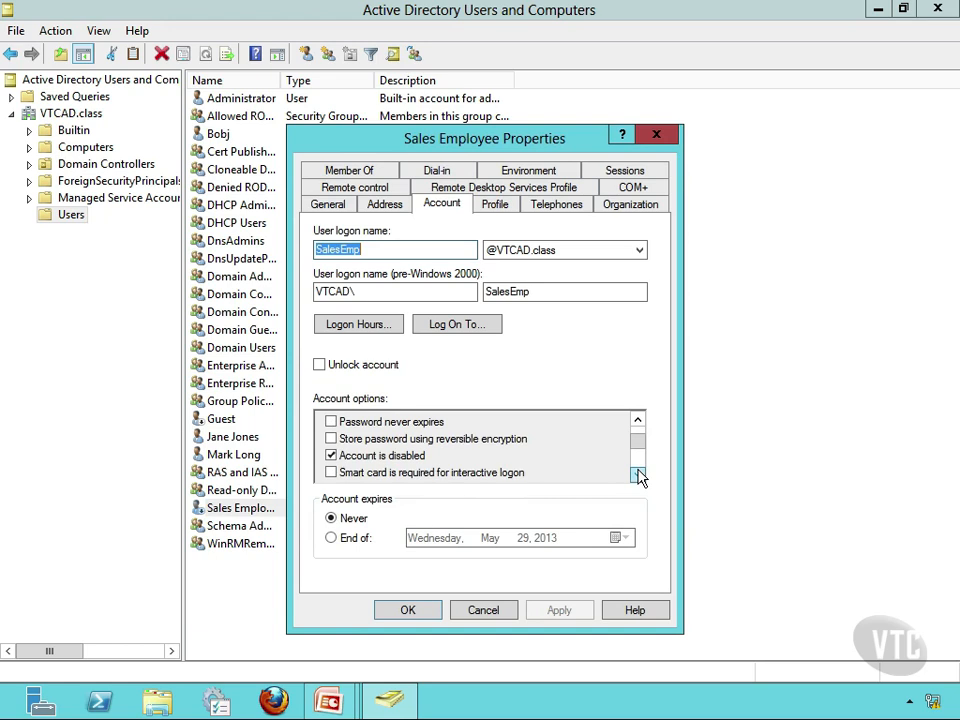
{"action": "left_click", "coordinate": [637, 474]}
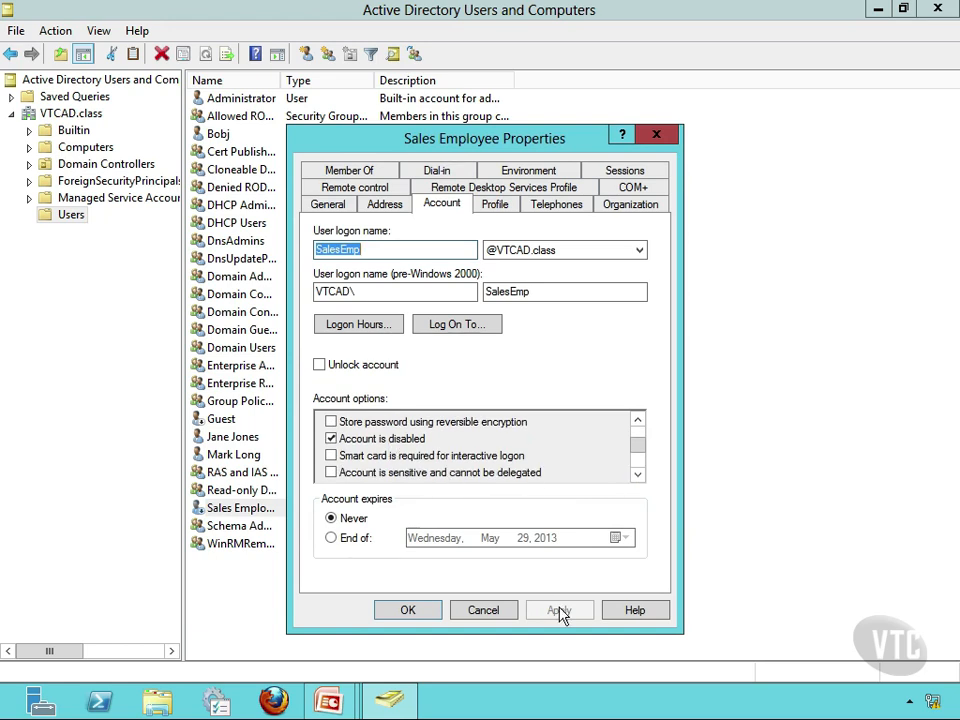
{"action": "left_click", "coordinate": [483, 612]}
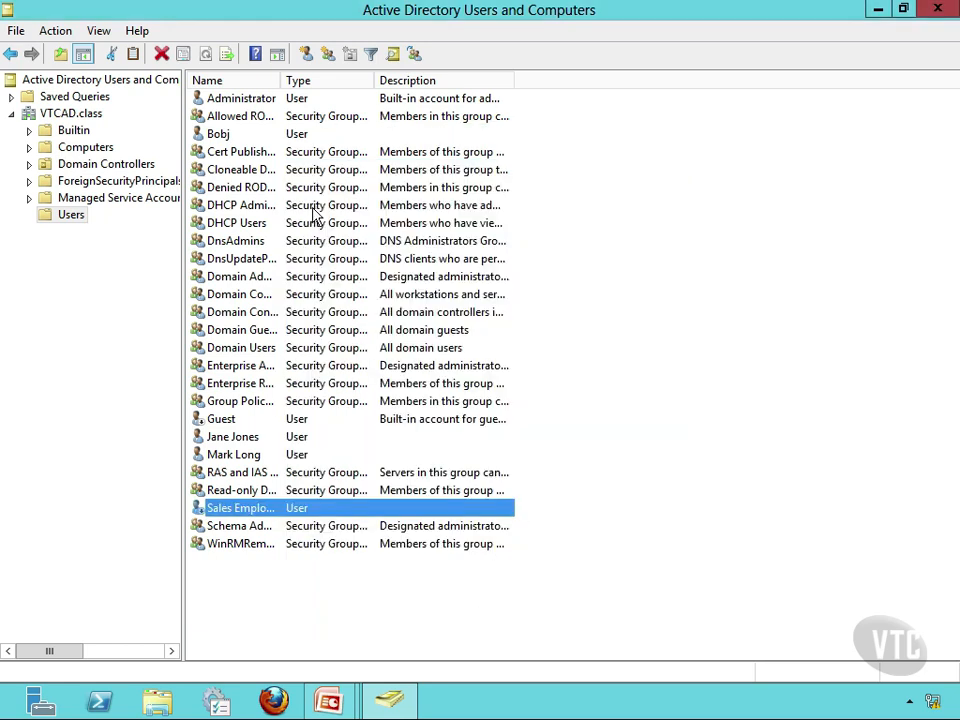
- Start a new user in the Users container with first name Accounting and last name Person
{"action": "right_click", "coordinate": [72, 220]}
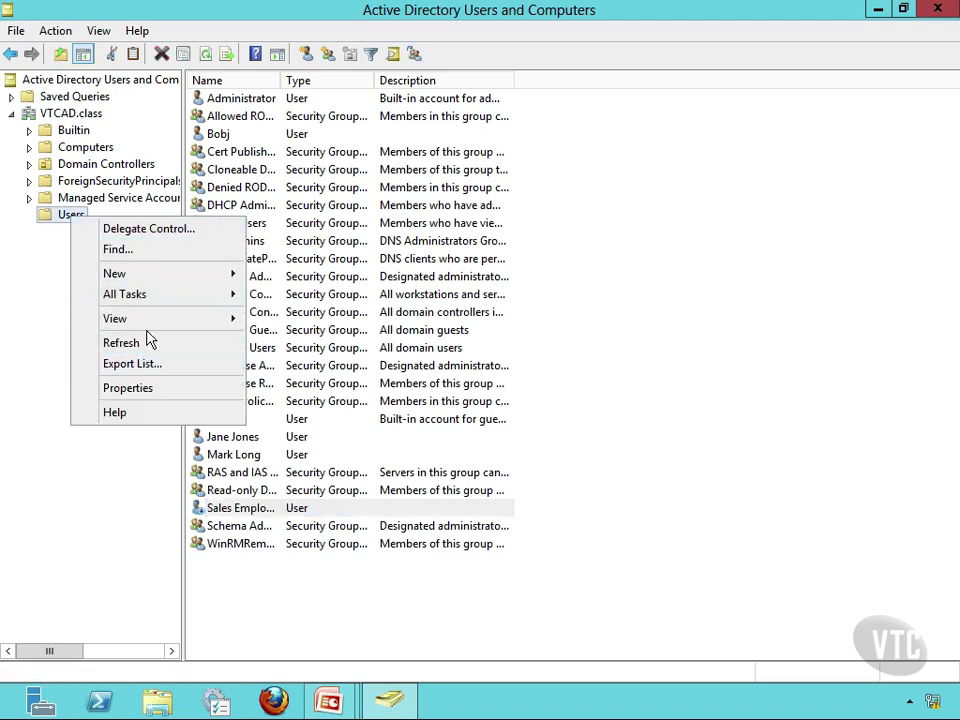
{"action": "mouse_move", "coordinate": [160, 274]}
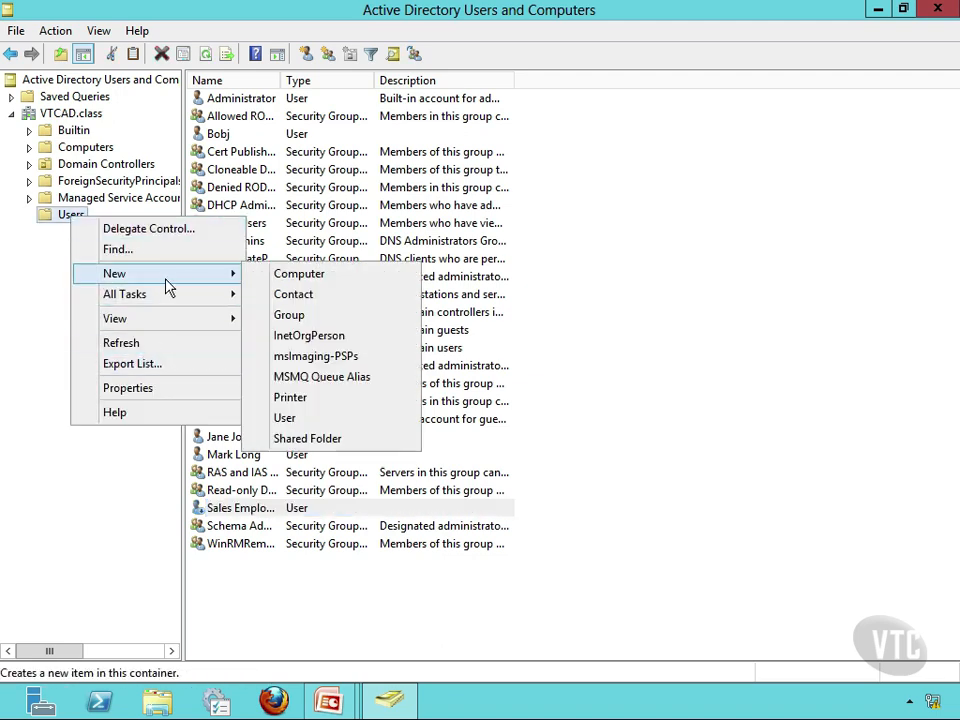
{"action": "left_click", "coordinate": [316, 420]}
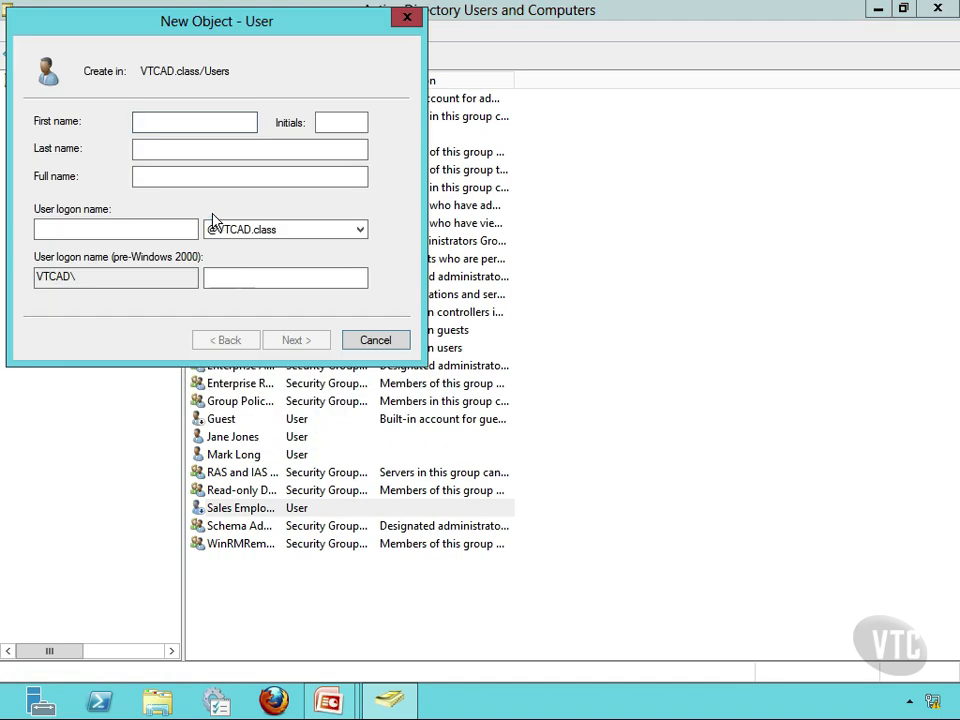
{"action": "left_click", "coordinate": [212, 178]}
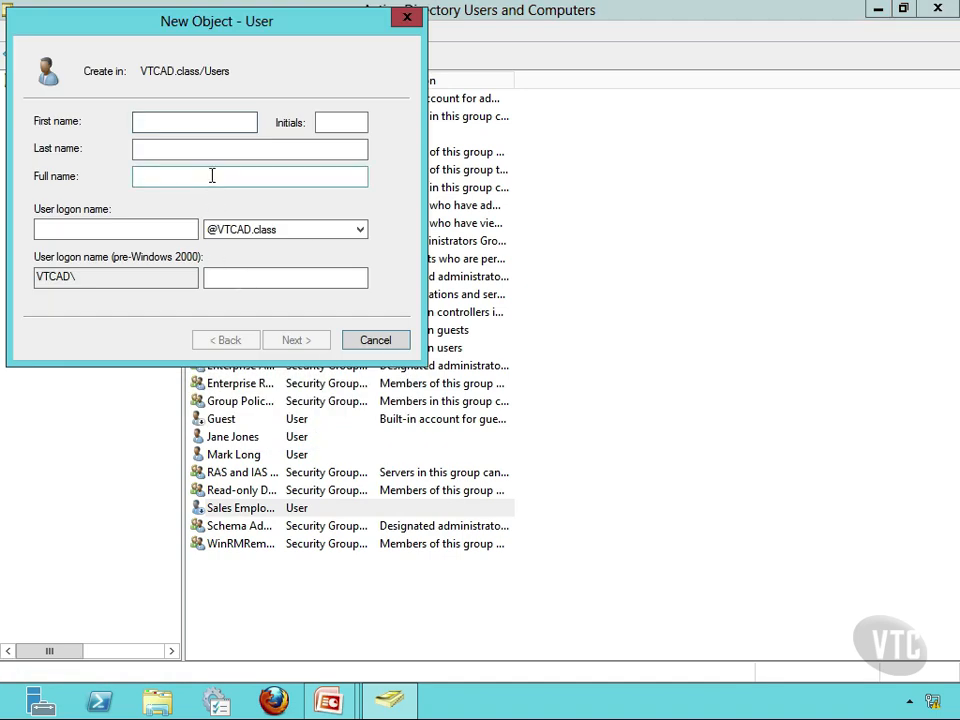
{"action": "left_click", "coordinate": [167, 120]}
{"action": "type", "text": "A"}
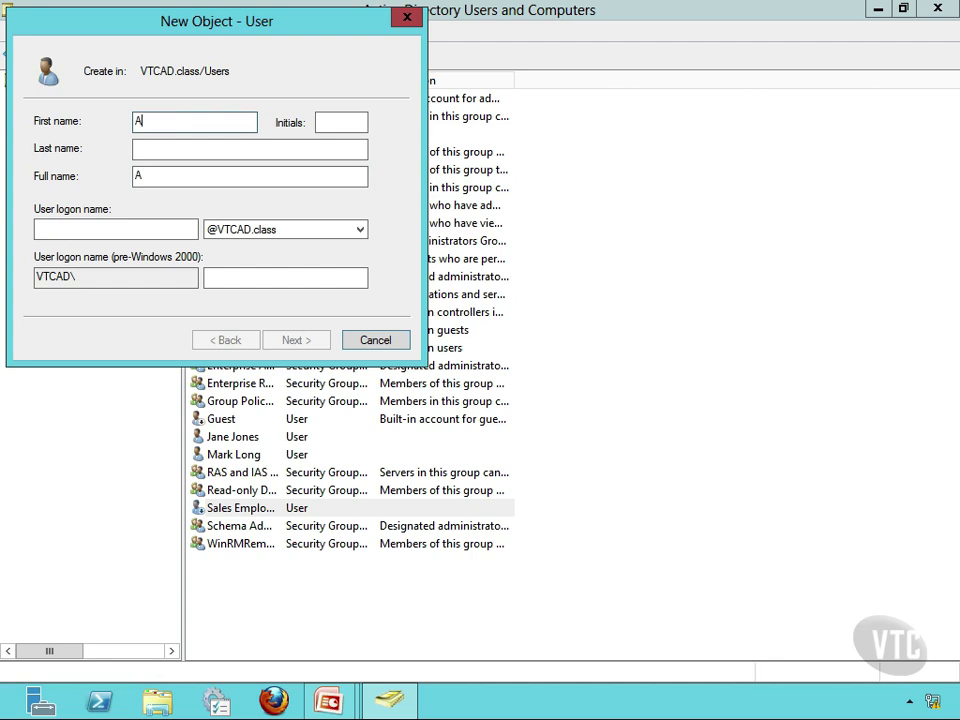
{"action": "type", "text": "ccounting"}
{"action": "key", "text": "Tab"}
{"action": "key", "text": "Tab"}
{"action": "type", "text": "Person"}
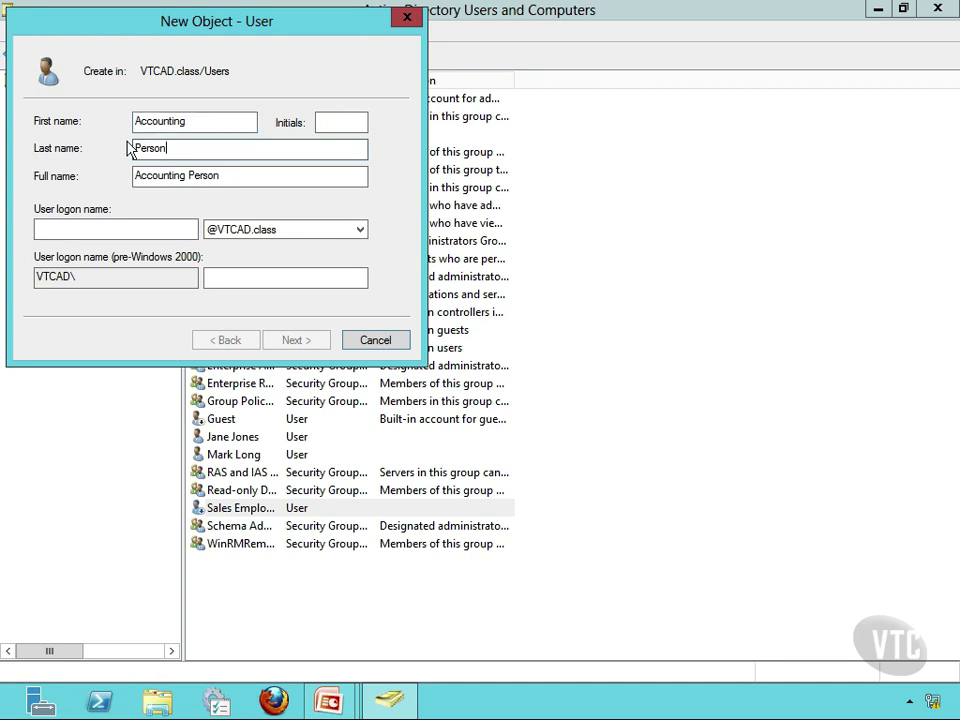
- Set the user logon name to AcctPerson and continue to the password page
{"action": "left_click", "coordinate": [68, 232]}
{"action": "type", "text": "Ac"}
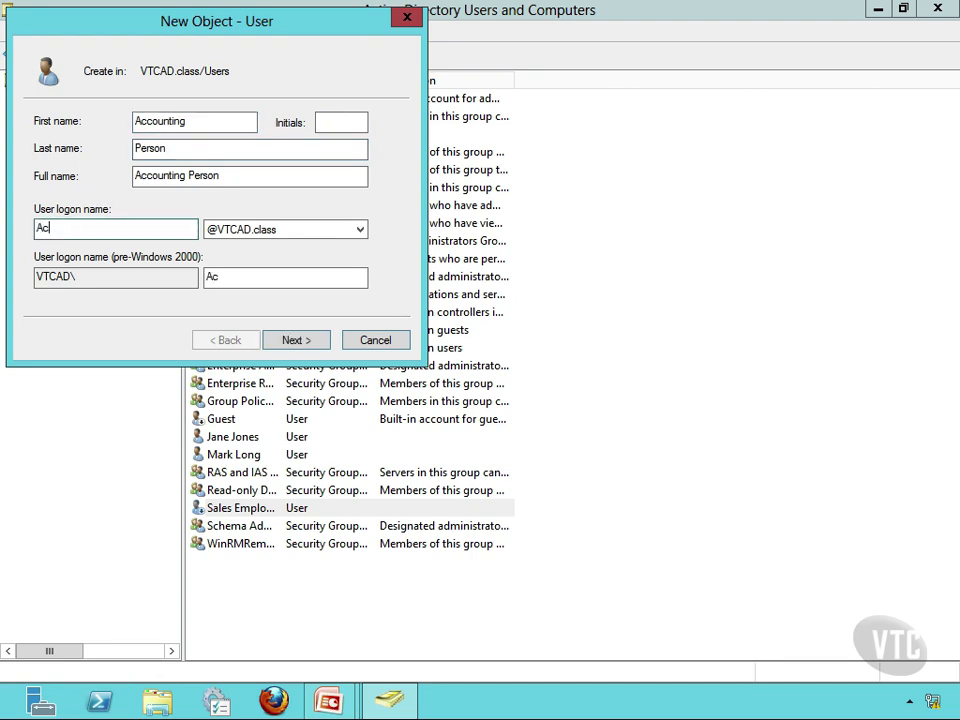
{"action": "type", "text": "ctPerson"}
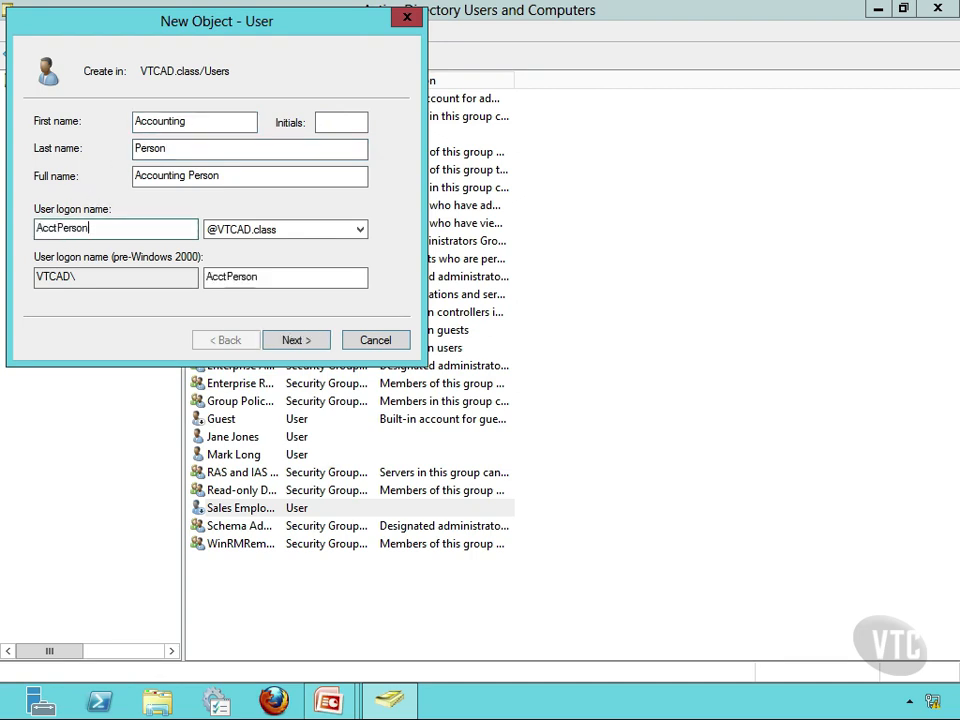
{"action": "left_click", "coordinate": [316, 340]}
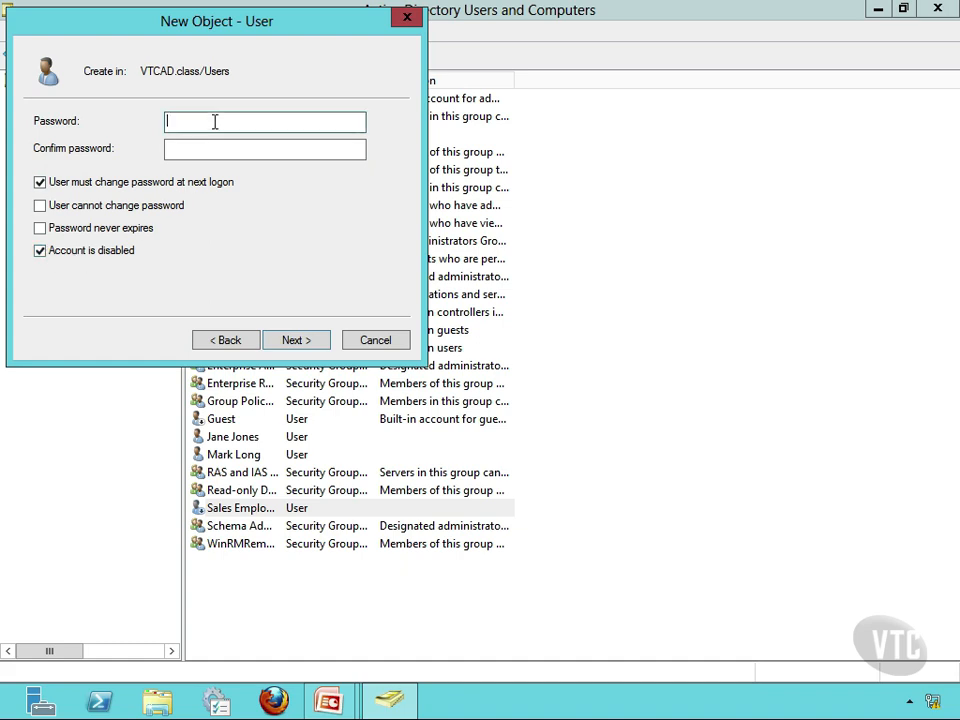
- Try to enter the new user's password and confirmation, then dismiss the mismatch error
{"action": "key", "text": "Tab"}
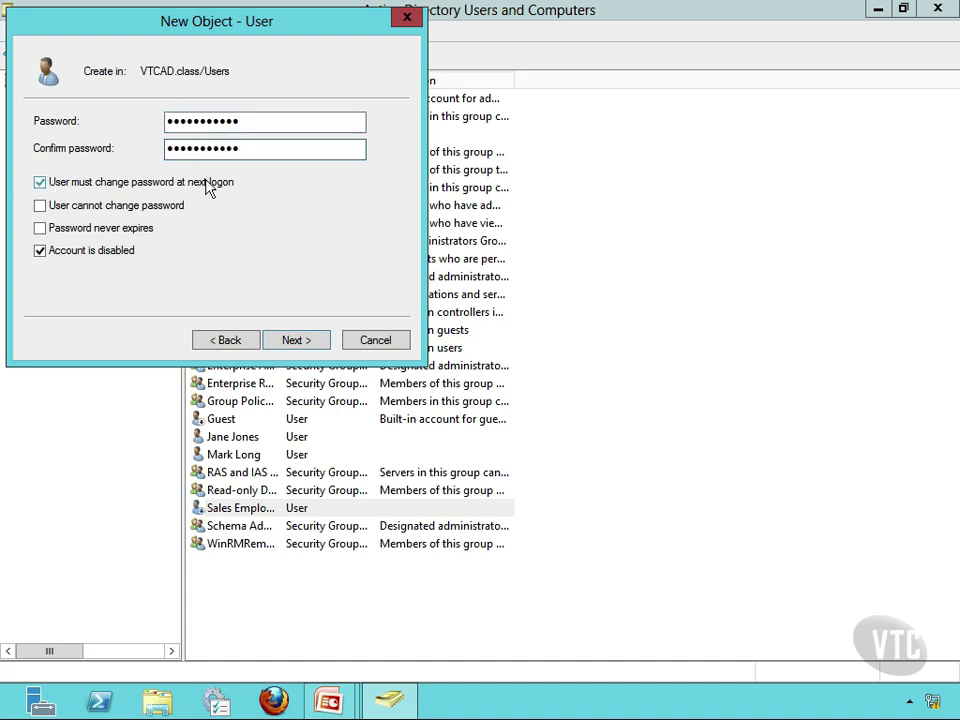
{"action": "left_click", "coordinate": [296, 341]}
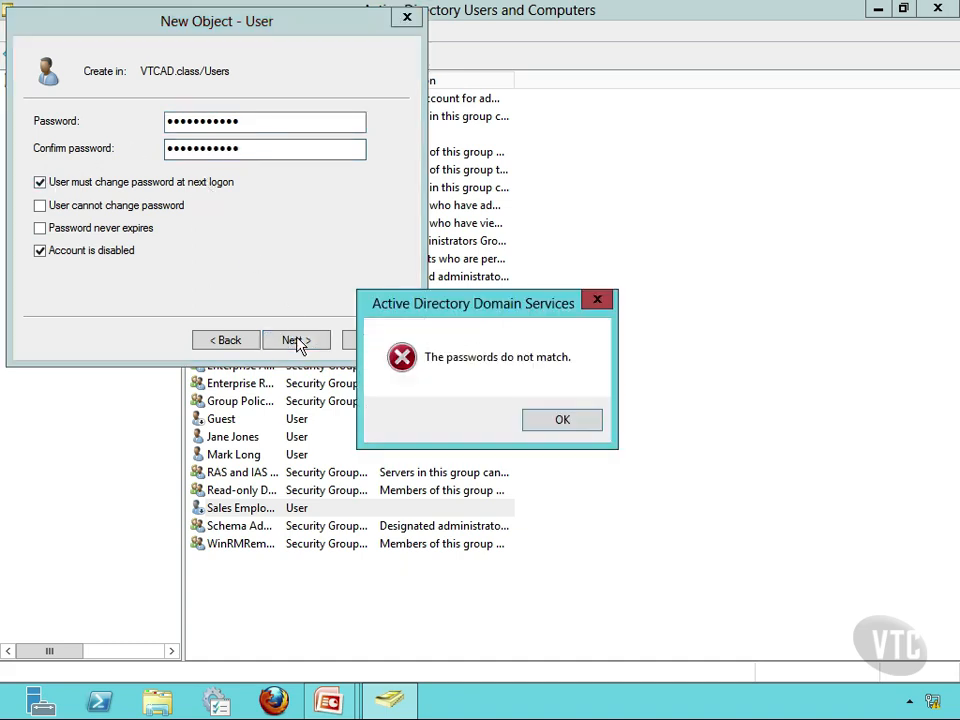
{"action": "left_click", "coordinate": [588, 429]}
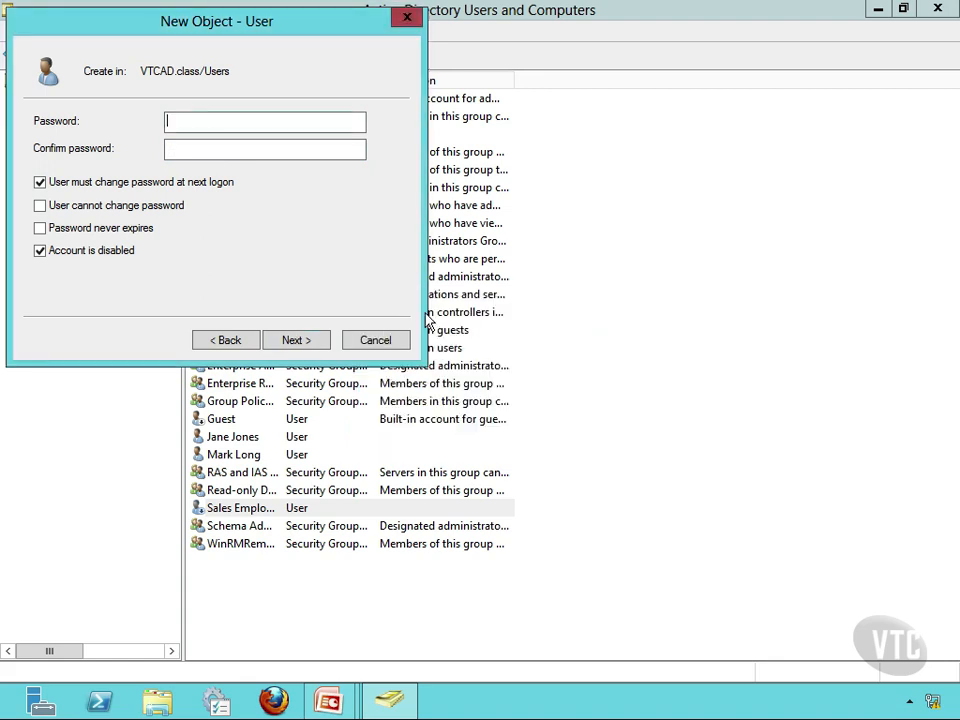
- Enter the new user's password in both password fields and finish creating the account
{"action": "type", "text": "Password123"}
{"action": "key", "text": "Tab"}
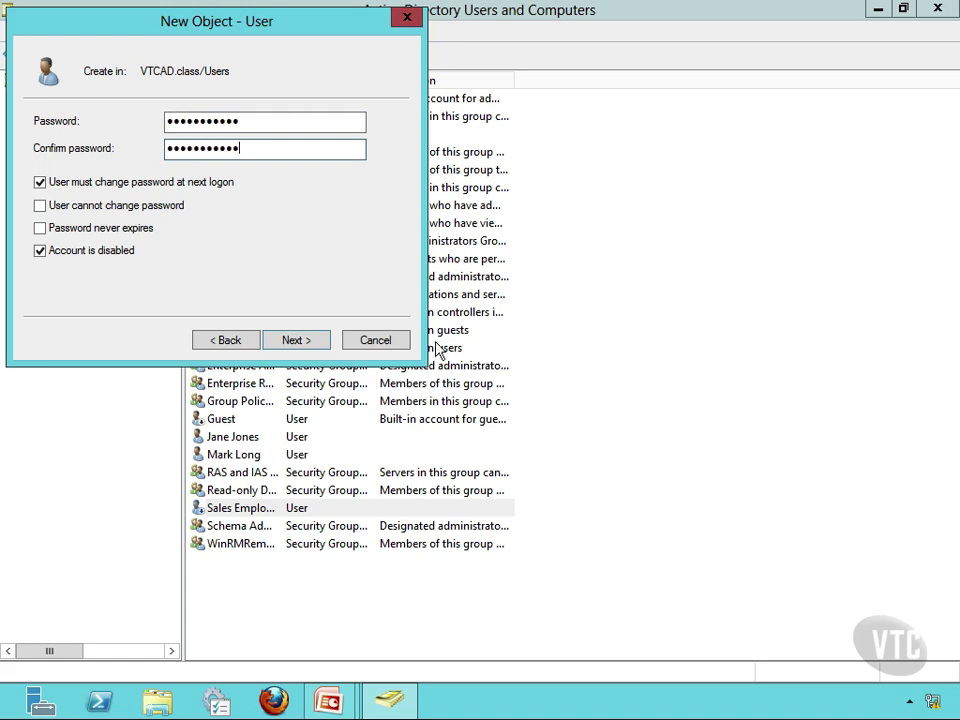
{"action": "left_click", "coordinate": [307, 345]}
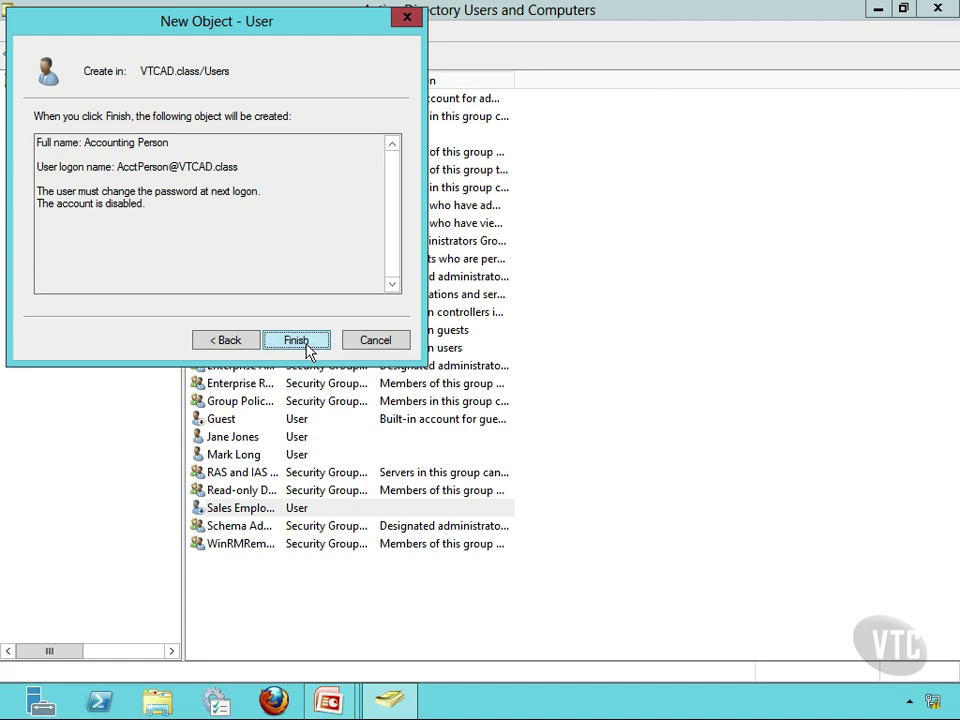
{"action": "left_click", "coordinate": [296, 341]}
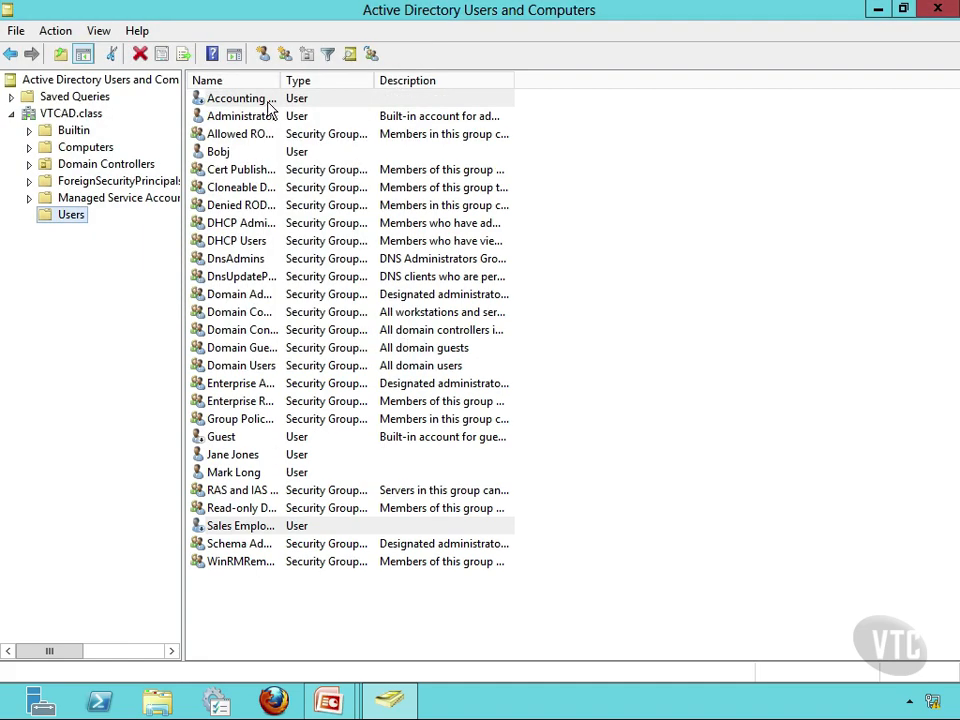
- Open the combined properties of the two selected user accounts and close them without changes
{"action": "left_click_drag", "start_coordinate": [277, 80], "coordinate": [343, 86]}
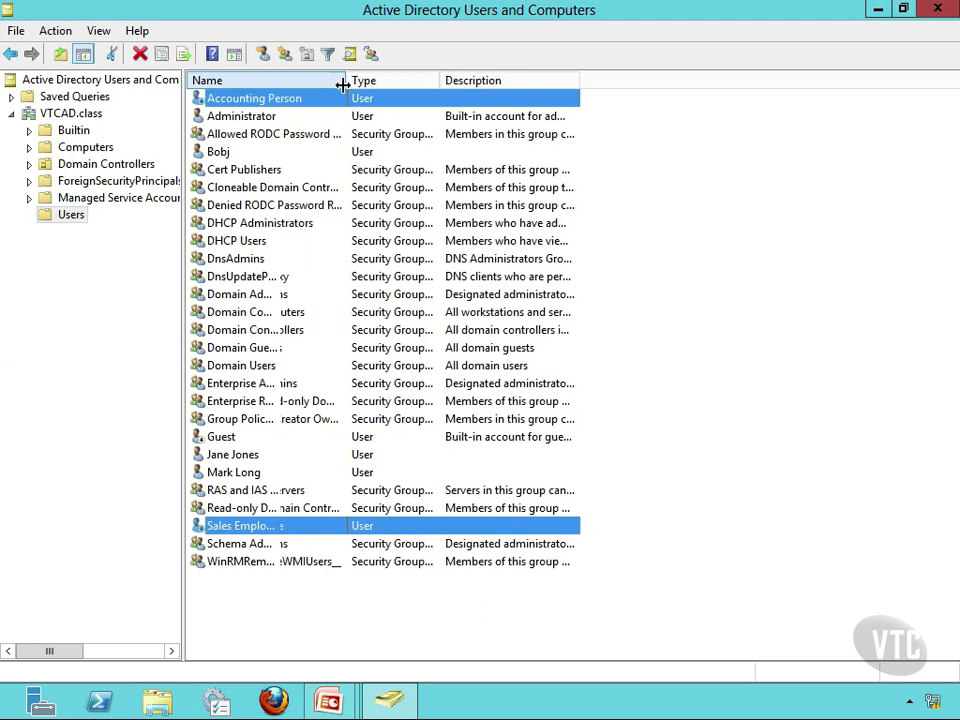
{"action": "right_click", "coordinate": [270, 104]}
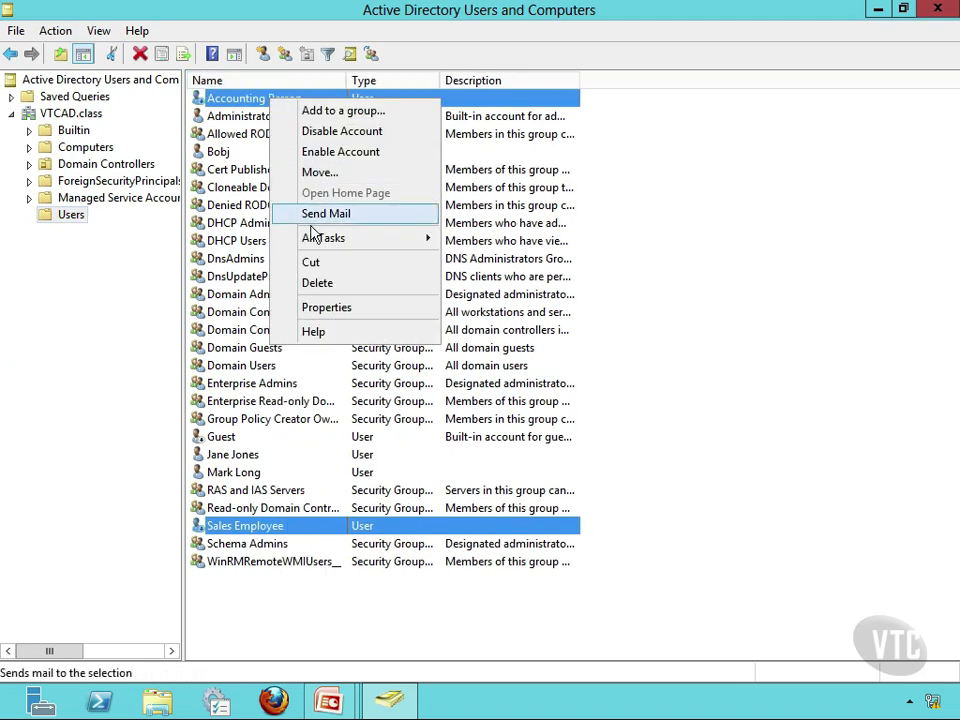
{"action": "left_click", "coordinate": [324, 309]}
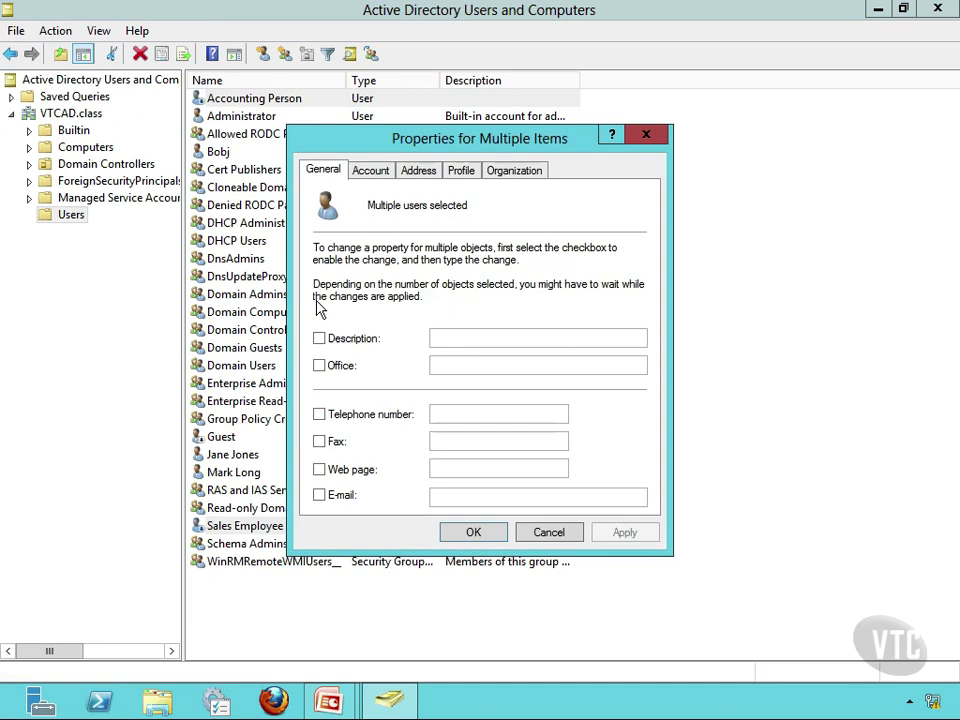
{"action": "left_click", "coordinate": [549, 536]}
{"action": "left_click", "coordinate": [606, 293]}
- Add the Accounting Person user to the Cert Publishers group from its Member Of properties
{"action": "left_click", "coordinate": [207, 102]}
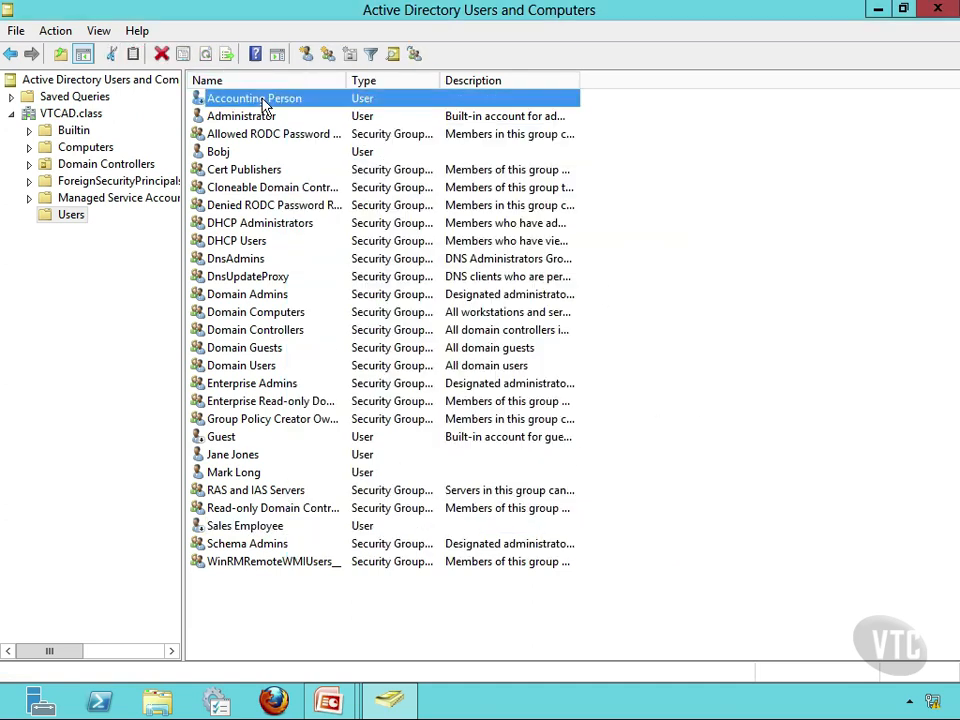
{"action": "right_click", "coordinate": [262, 98]}
{"action": "left_click", "coordinate": [336, 350]}
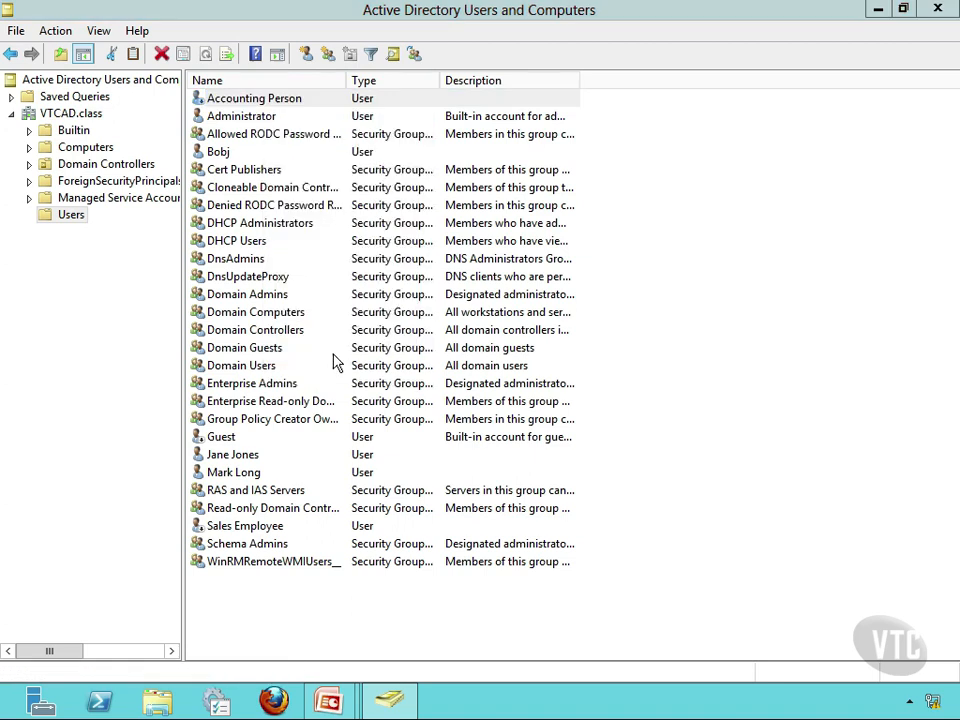
{"action": "left_click", "coordinate": [359, 171]}
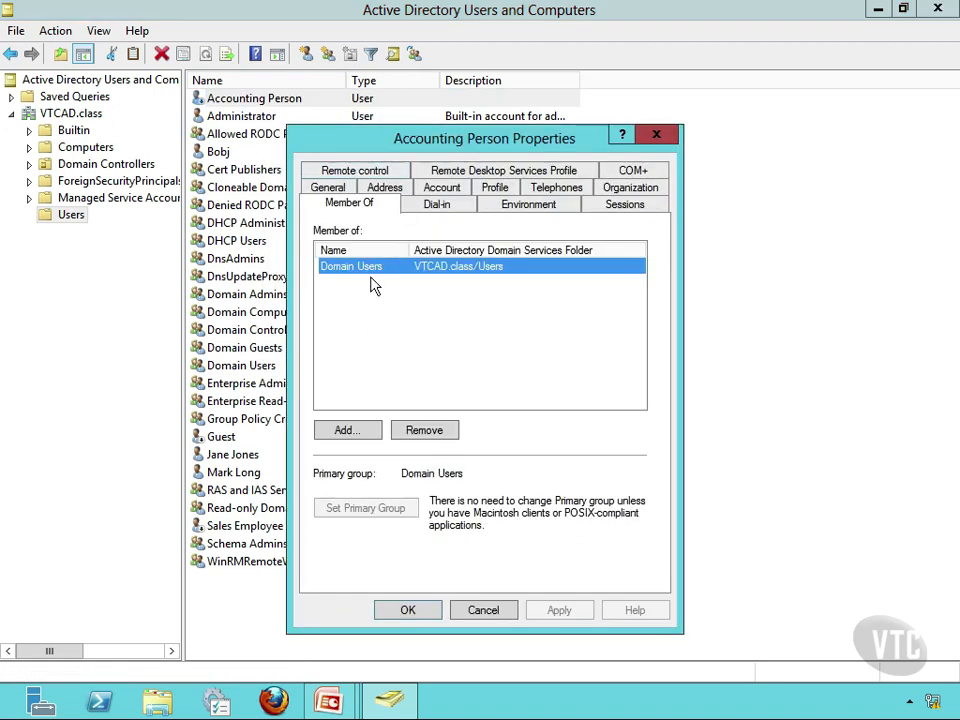
{"action": "left_click", "coordinate": [350, 432]}
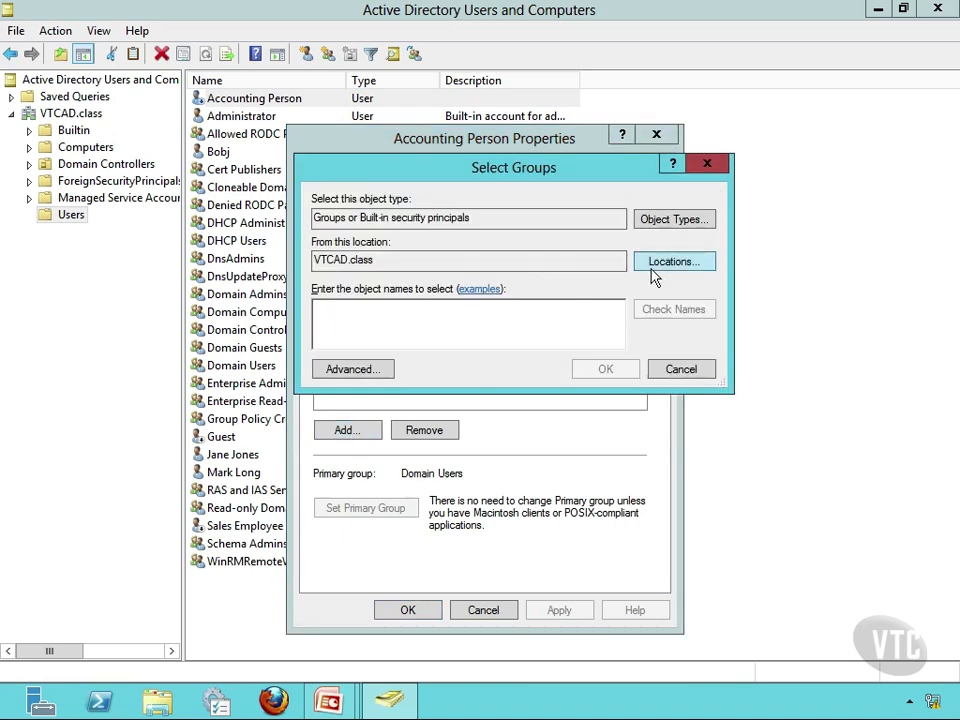
{"action": "left_click", "coordinate": [348, 378]}
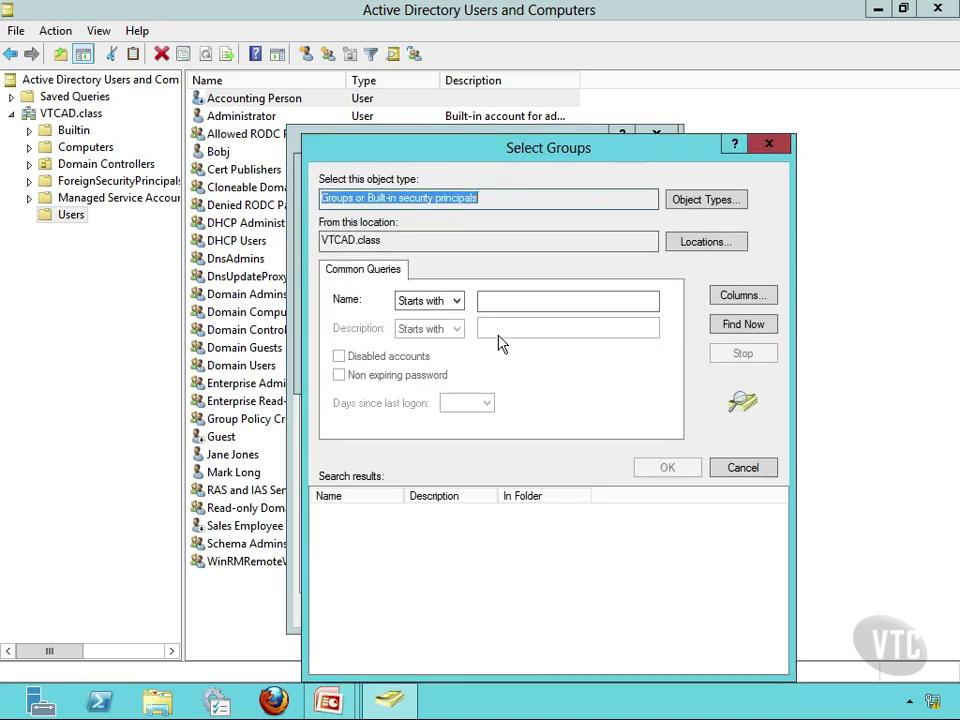
{"action": "left_click", "coordinate": [740, 326]}
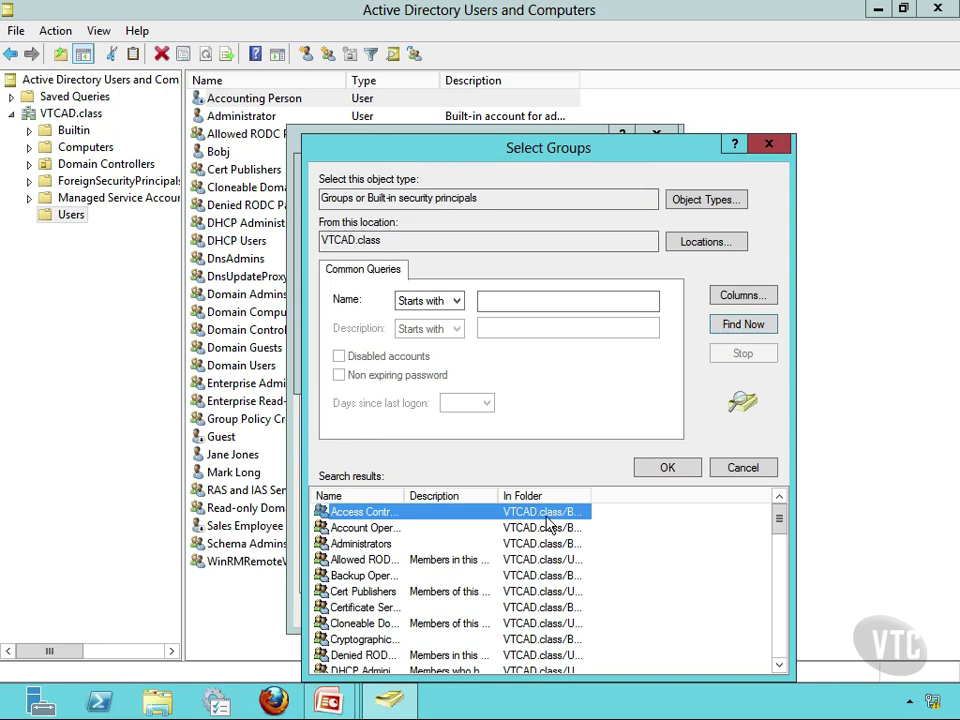
{"action": "left_click_drag", "start_coordinate": [405, 496], "coordinate": [523, 496]}
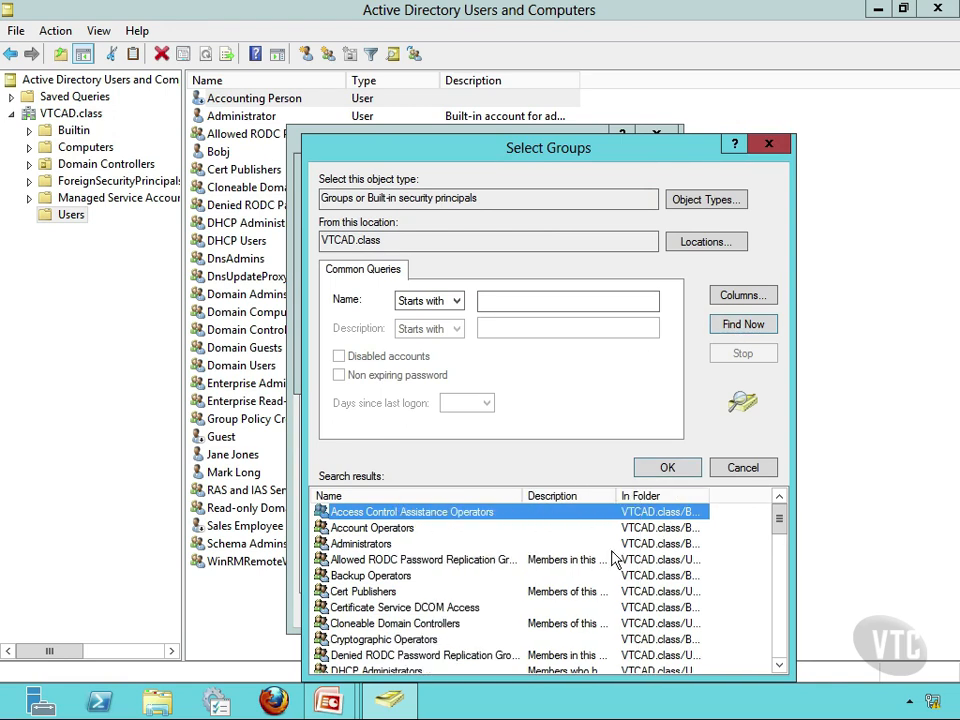
{"action": "double_click", "coordinate": [368, 593]}
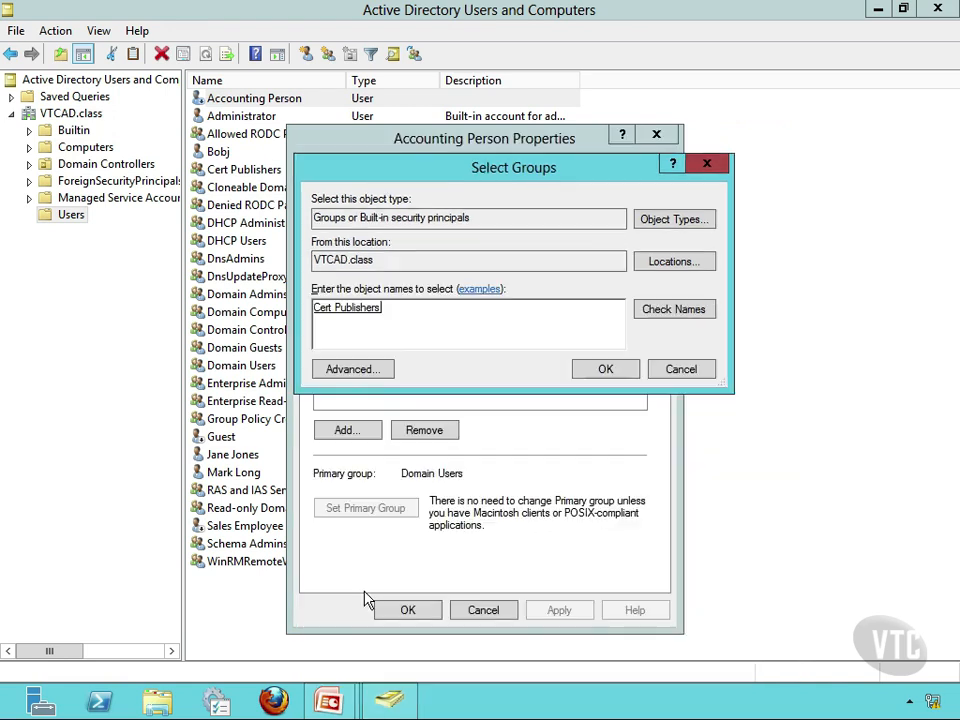
{"action": "left_click", "coordinate": [626, 376]}
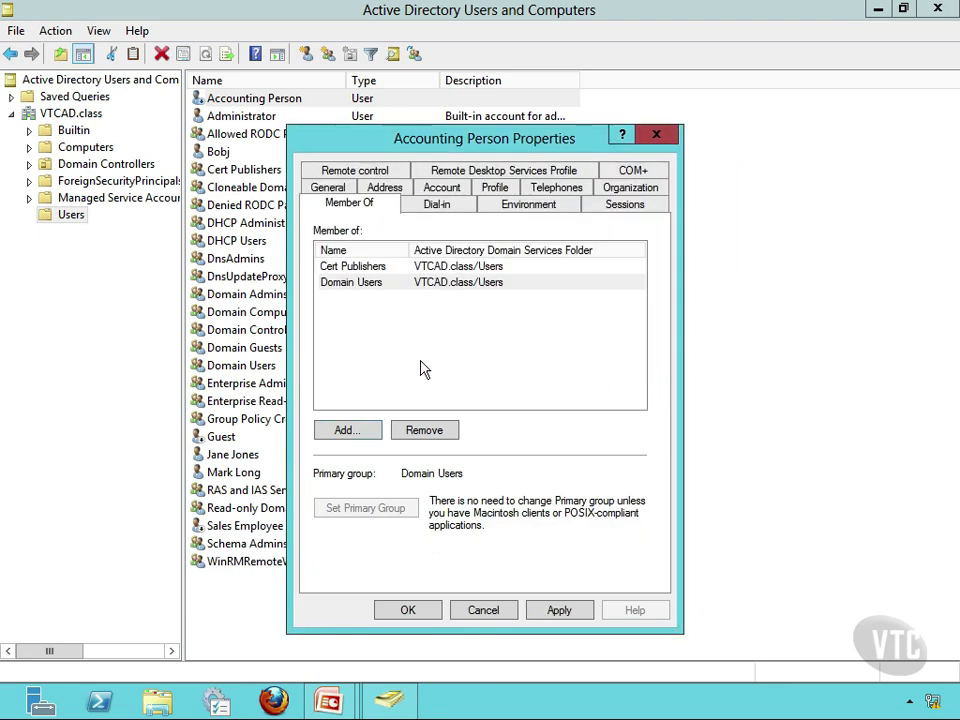
- Add the Accounting Person user to the DnsAdmins group by searching all groups, then apply and close its properties
{"action": "left_click", "coordinate": [369, 436]}
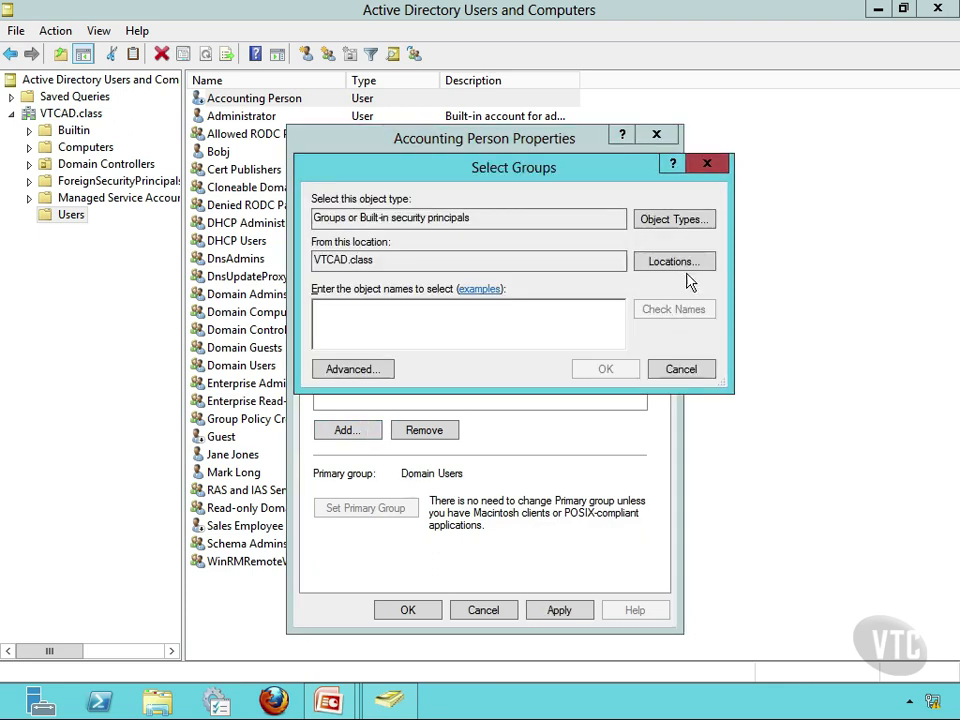
{"action": "left_click", "coordinate": [352, 369]}
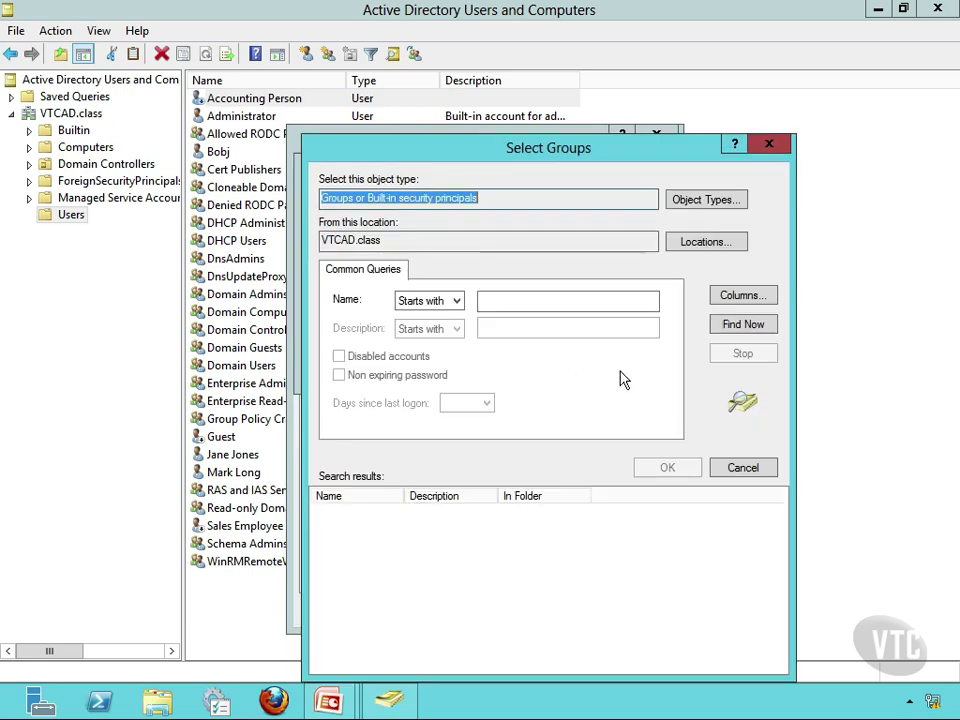
{"action": "left_click", "coordinate": [739, 325]}
{"action": "left_click_drag", "start_coordinate": [778, 519], "coordinate": [773, 540]}
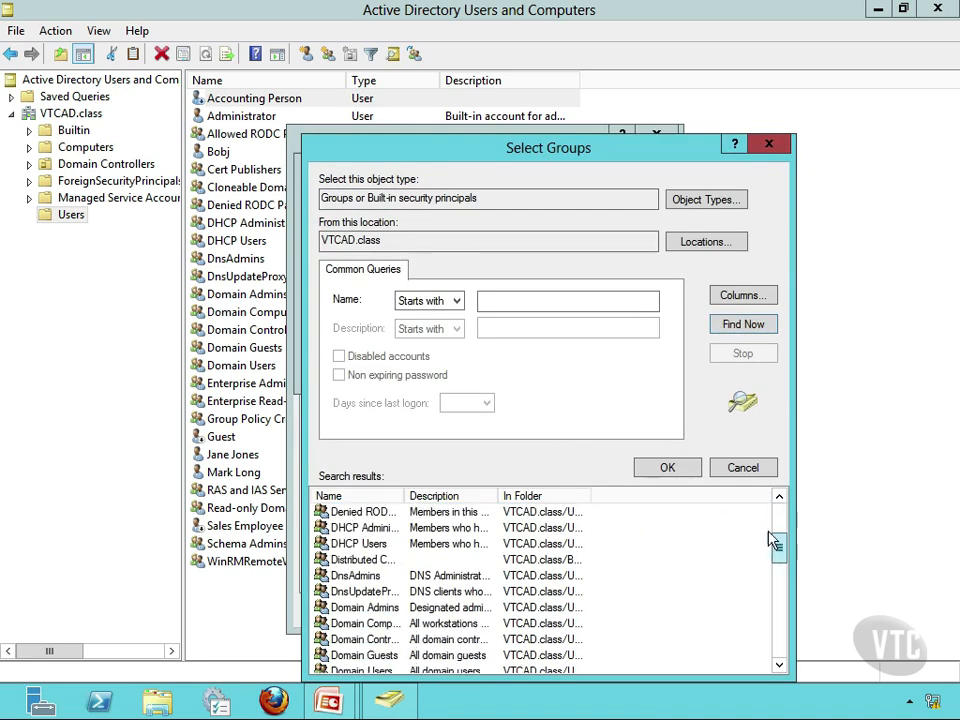
{"action": "double_click", "coordinate": [358, 577]}
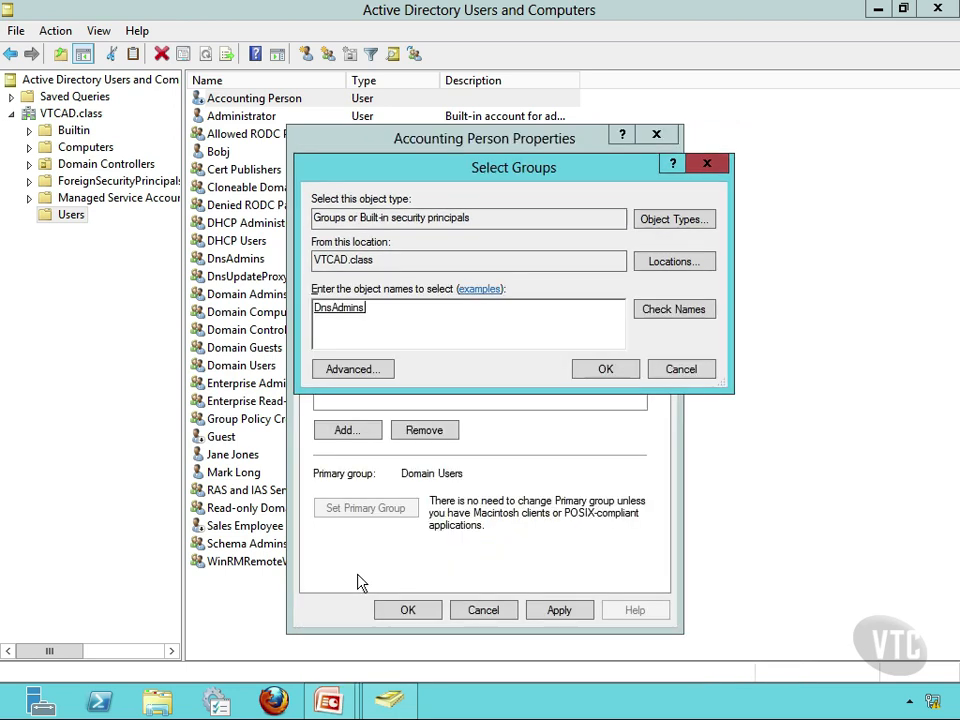
{"action": "left_click", "coordinate": [605, 369]}
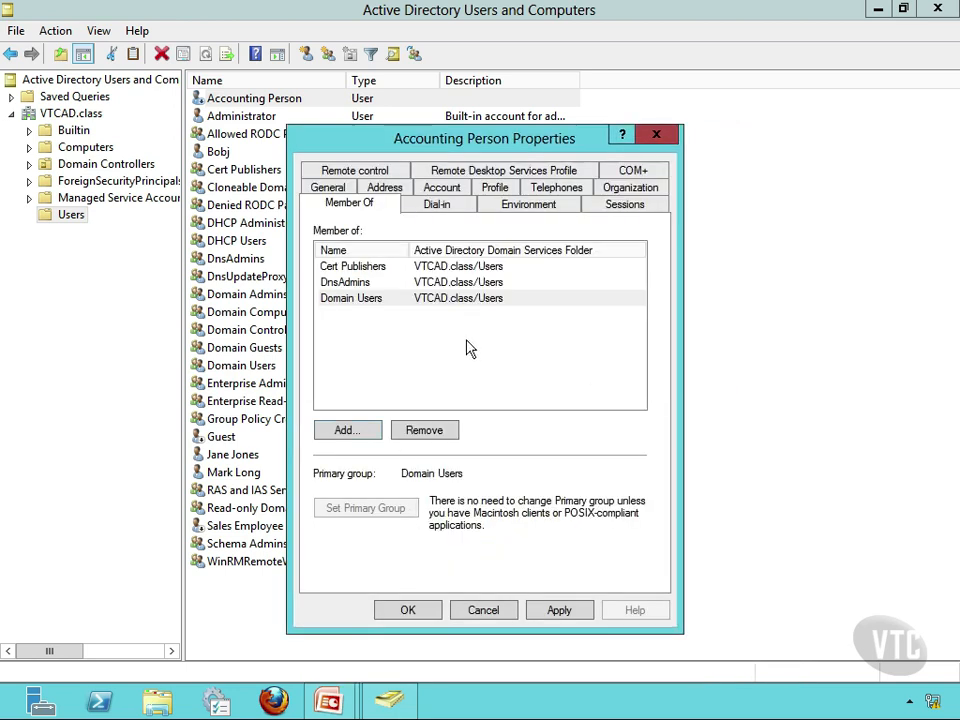
{"action": "left_click", "coordinate": [559, 611]}
{"action": "left_click", "coordinate": [408, 610]}
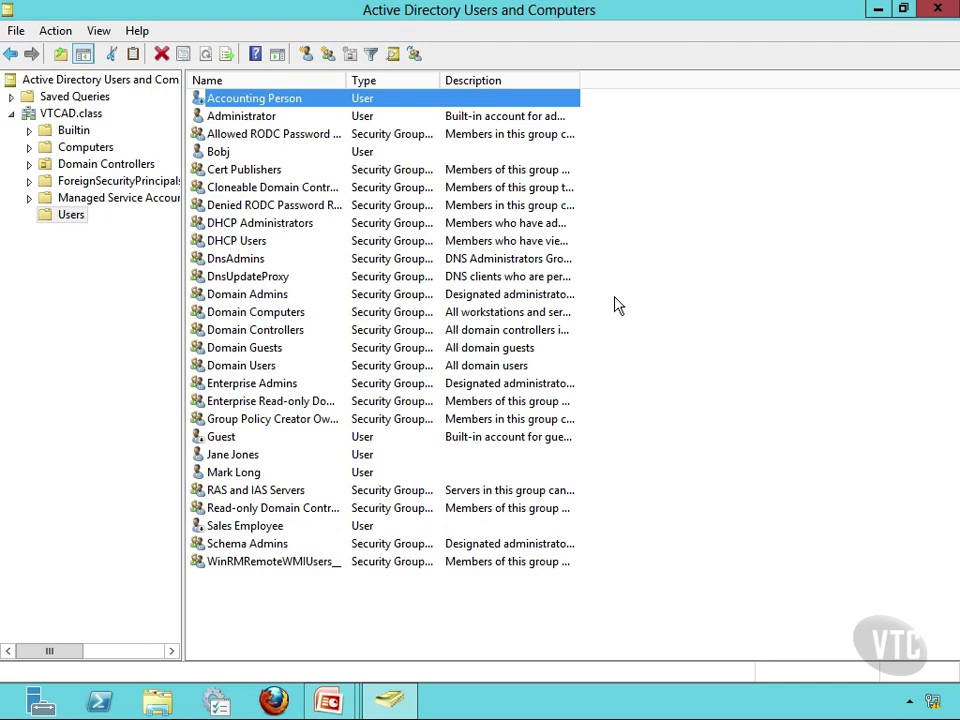
- Copy the Accounting Person account to a new user, entering the new user's first name, last name and logon name
{"action": "right_click", "coordinate": [238, 103]}
{"action": "left_click", "coordinate": [252, 107]}
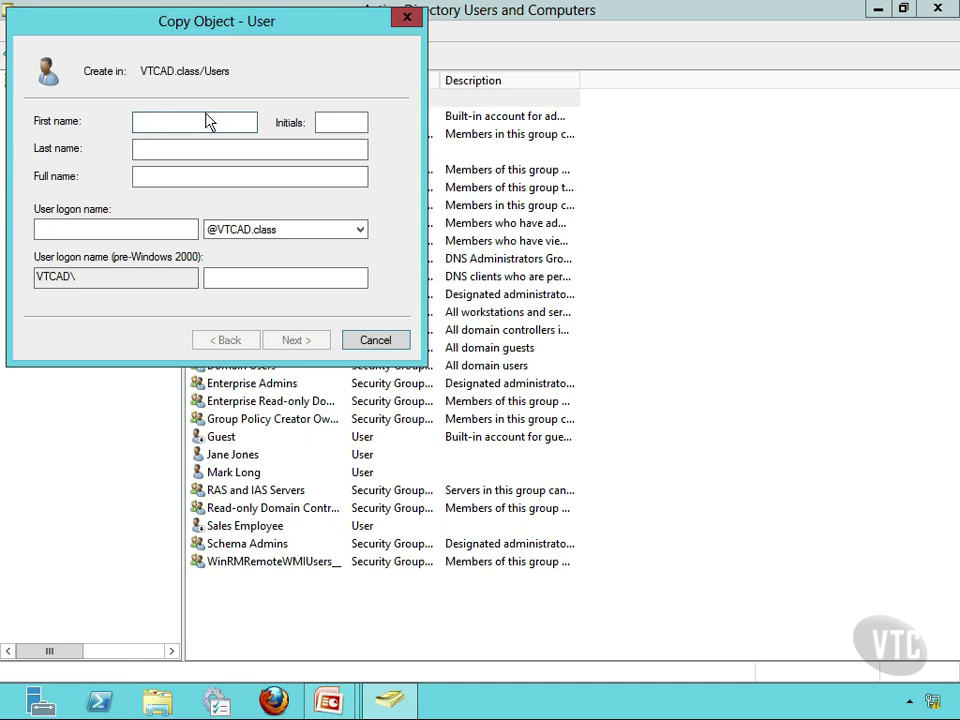
{"action": "type", "text": "Mar"}
{"action": "key", "text": "Tab"}
{"action": "key", "text": "Tab"}
{"action": "type", "text": "Nu"}
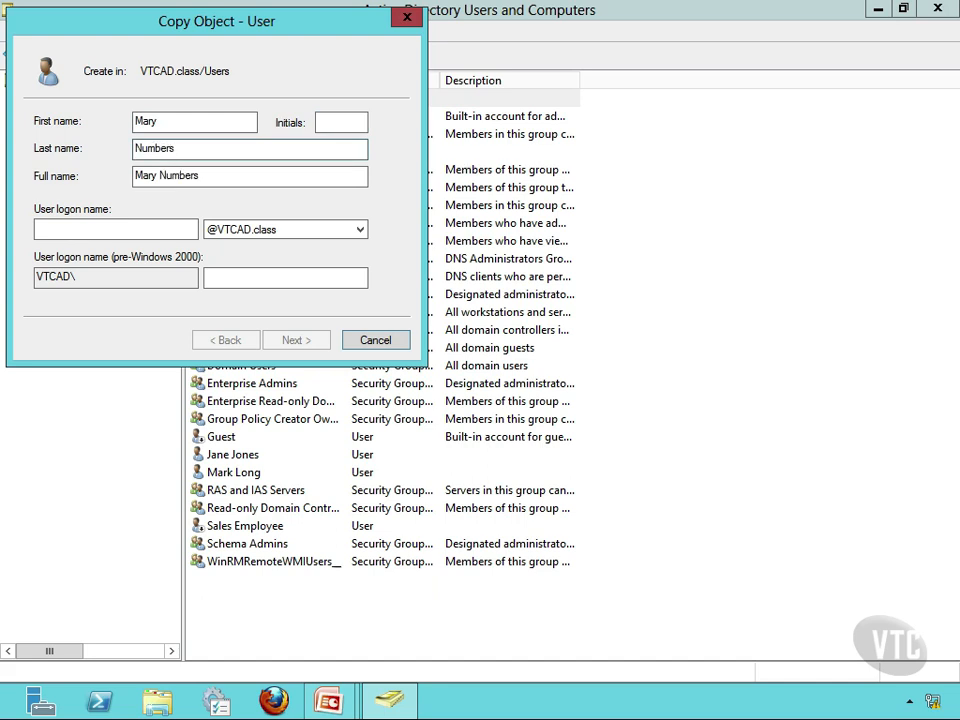
{"action": "left_click", "coordinate": [86, 226]}
{"action": "type", "text": "MaryN"}
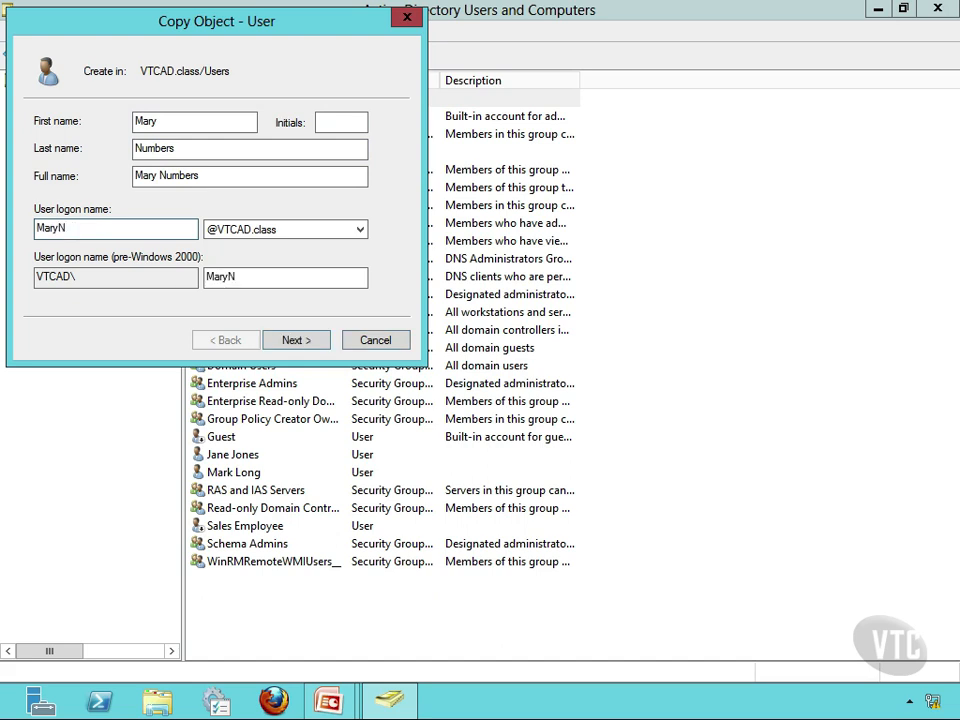
{"action": "left_click", "coordinate": [311, 339]}
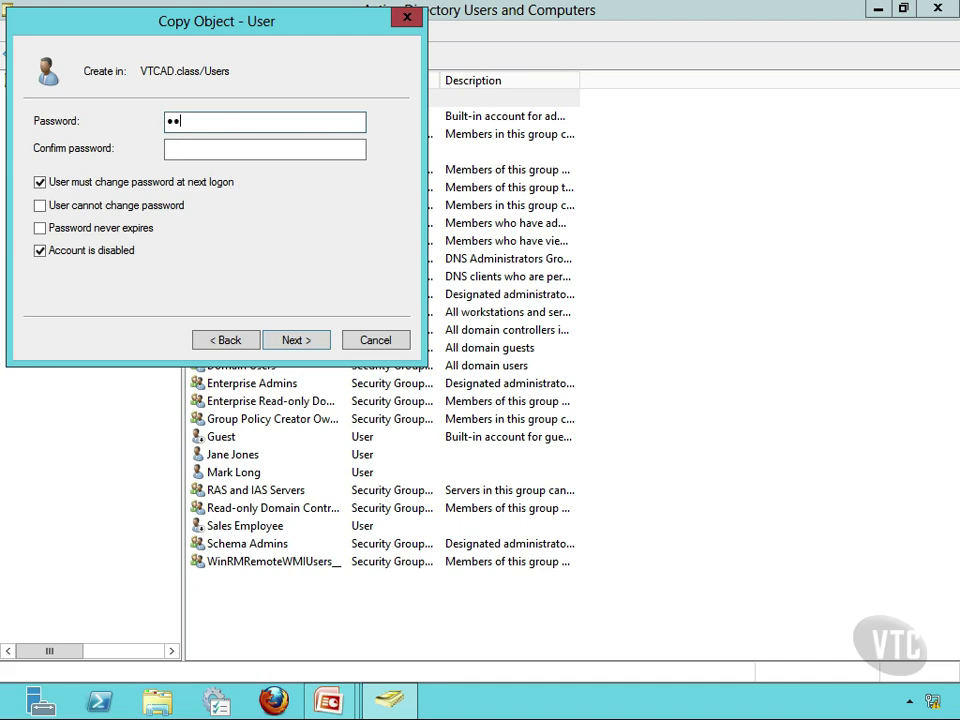
- Enter the copied user's password in both password fields, enable the account, and finish creating it
{"action": "key", "text": "Tab"}
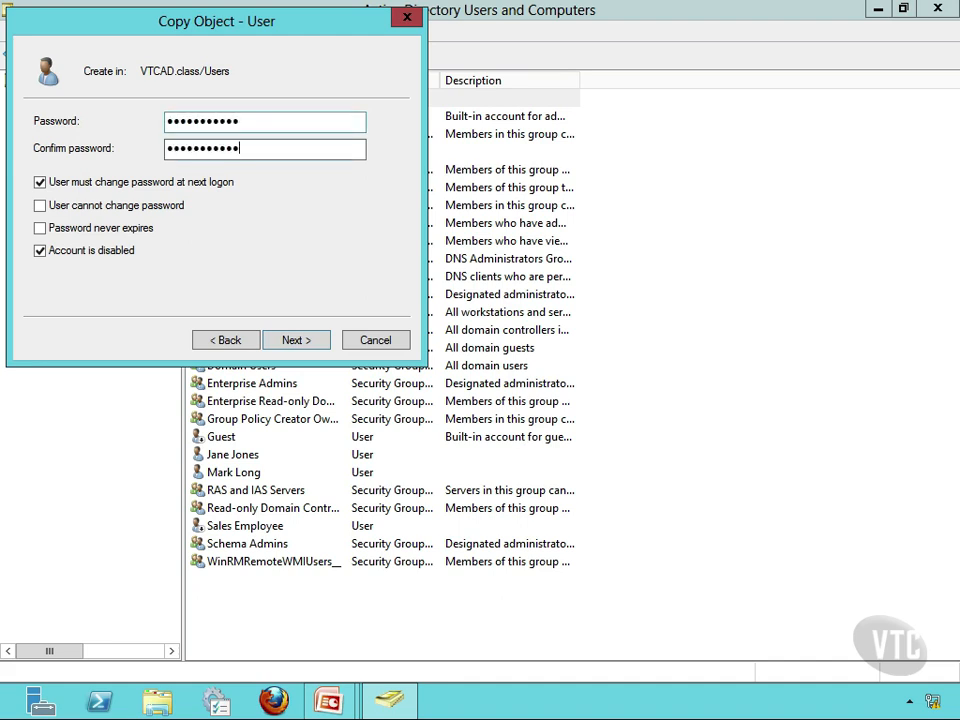
{"action": "left_click", "coordinate": [40, 252]}
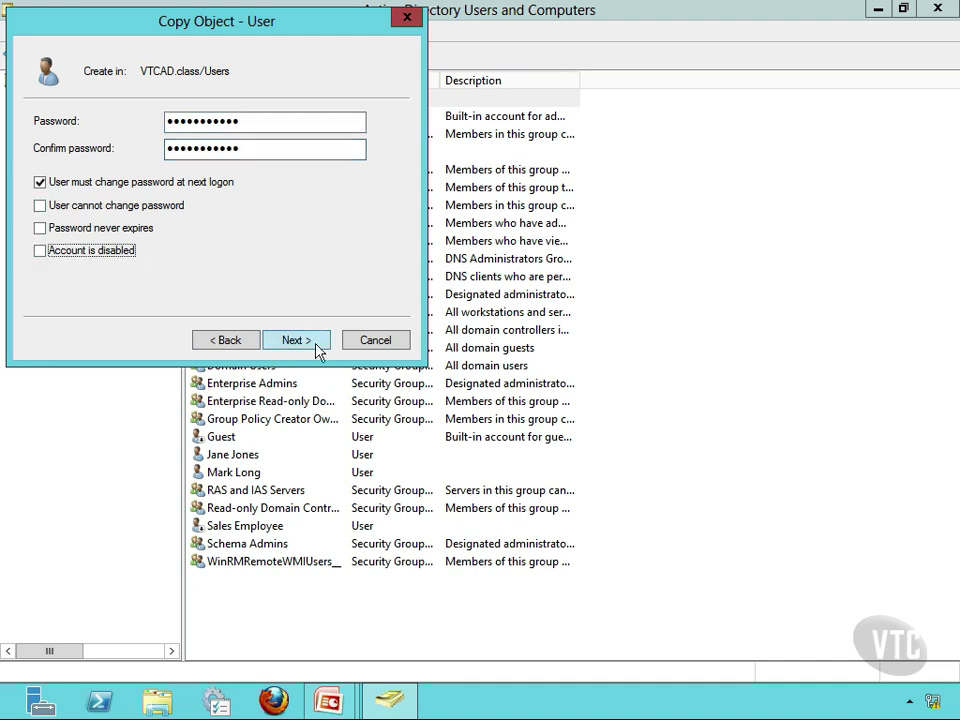
{"action": "left_click", "coordinate": [316, 345]}
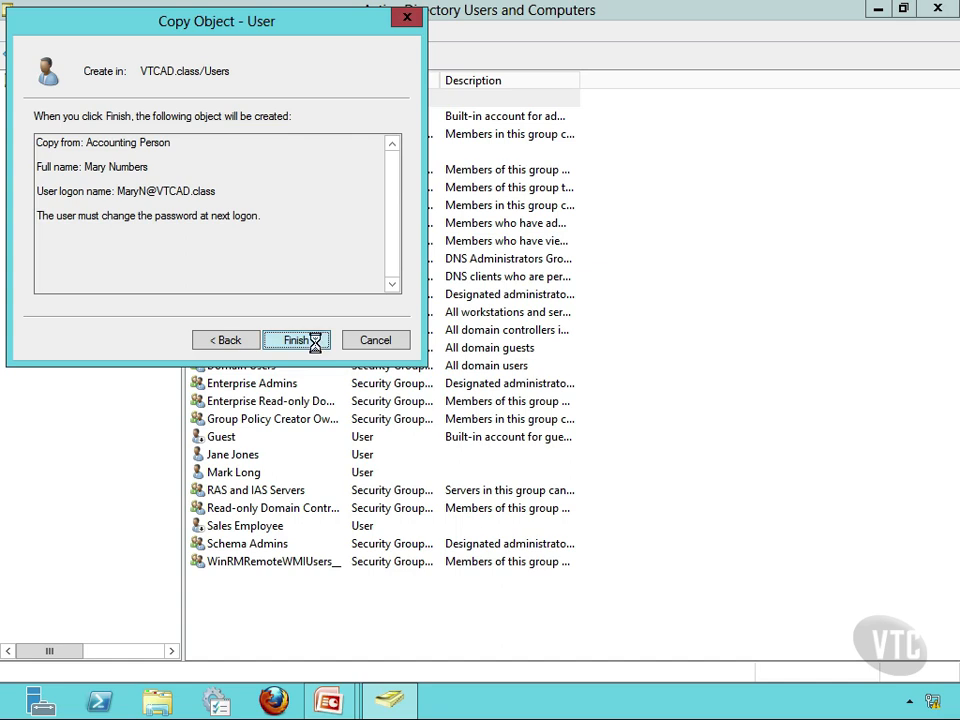
{"action": "left_click", "coordinate": [296, 341]}
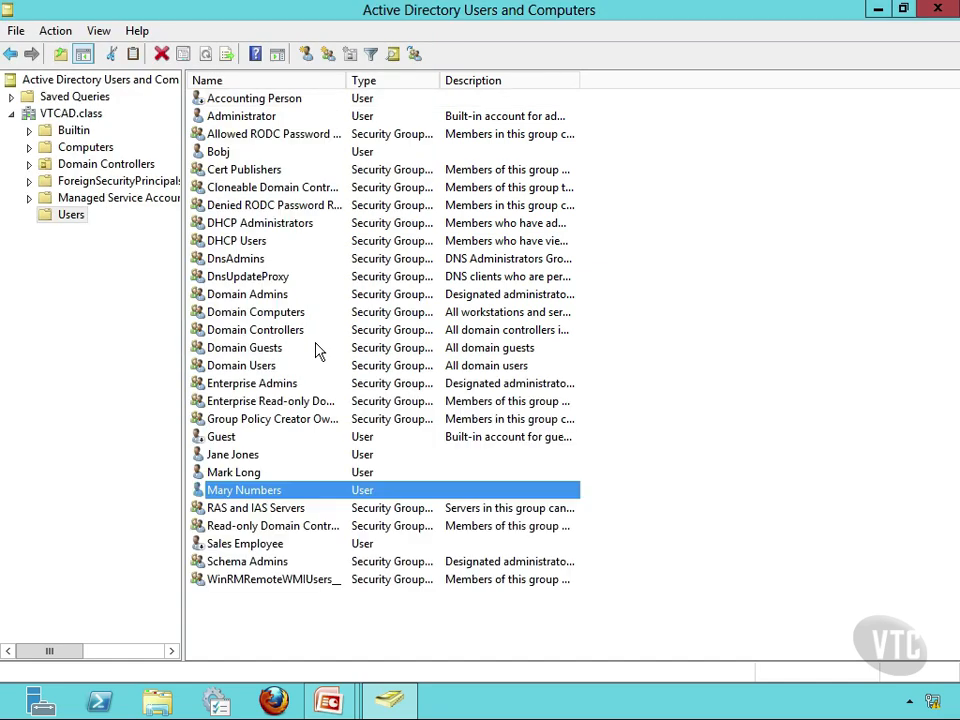
- Open the new user's properties and review its group memberships, general, address, account, profile and telephone details, then cancel
{"action": "left_click", "coordinate": [254, 491]}
{"action": "left_click", "coordinate": [665, 474]}
{"action": "right_click", "coordinate": [287, 496]}
{"action": "left_click", "coordinate": [345, 456]}
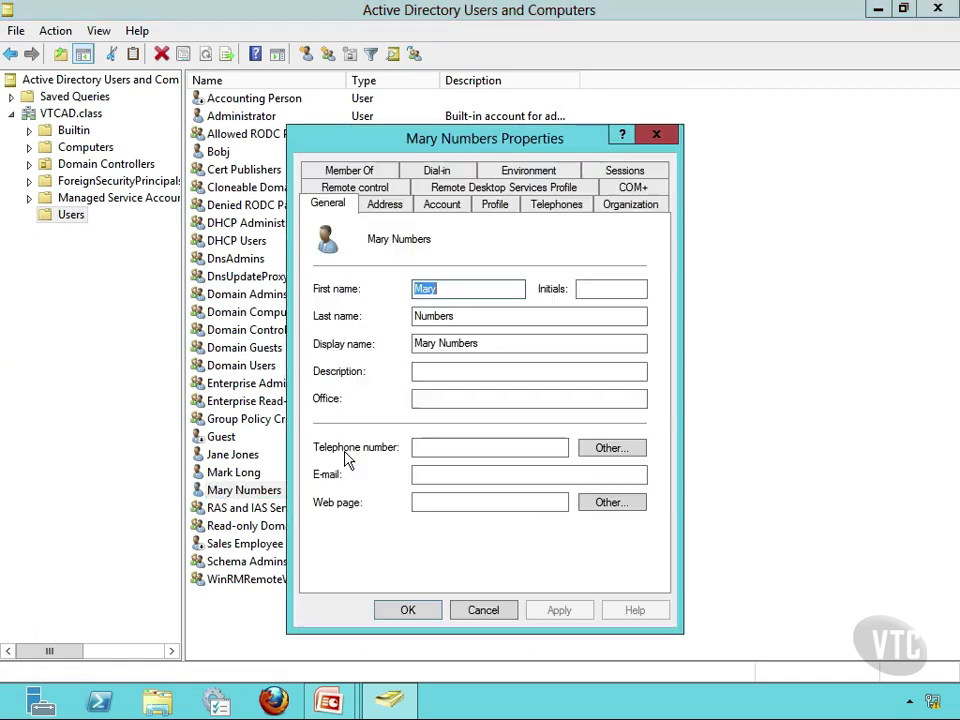
{"action": "left_click", "coordinate": [345, 170]}
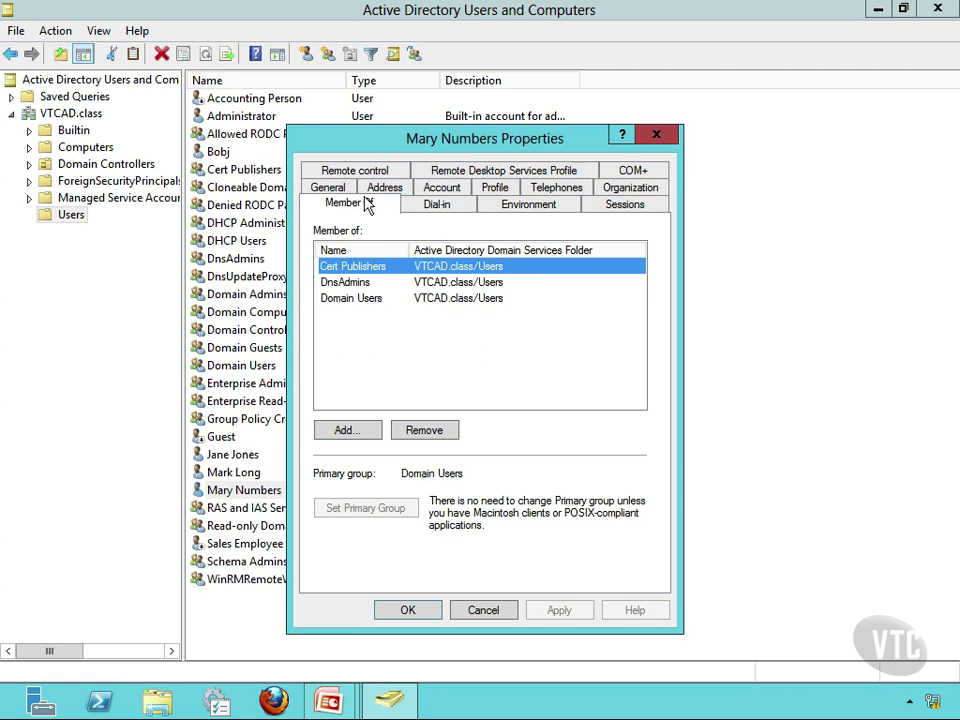
{"action": "left_click", "coordinate": [328, 189]}
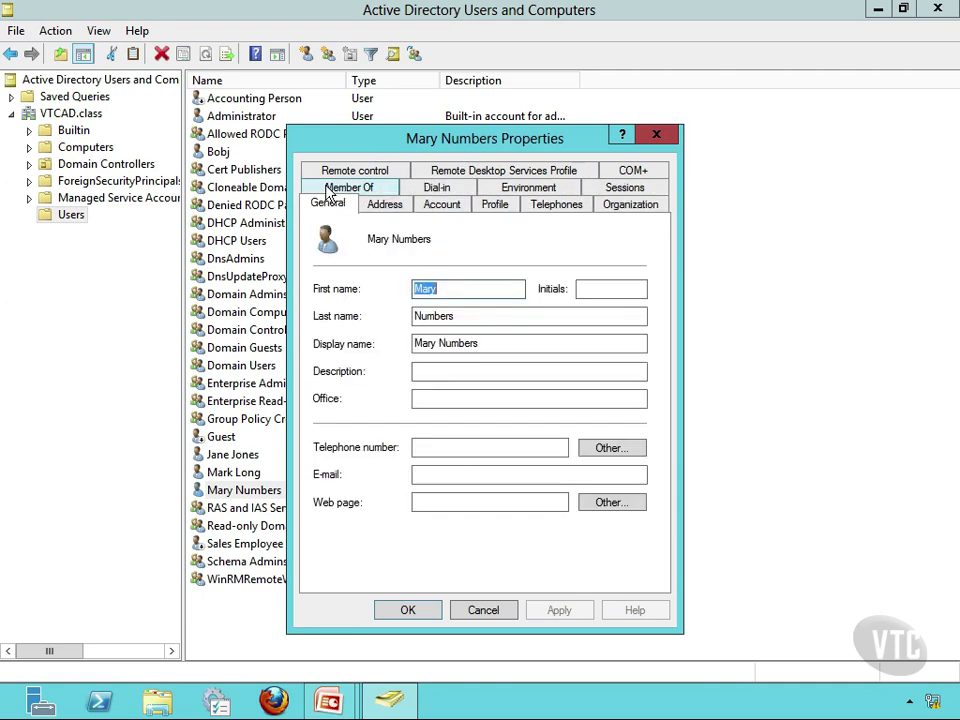
{"action": "left_click", "coordinate": [386, 206]}
{"action": "left_click", "coordinate": [441, 206]}
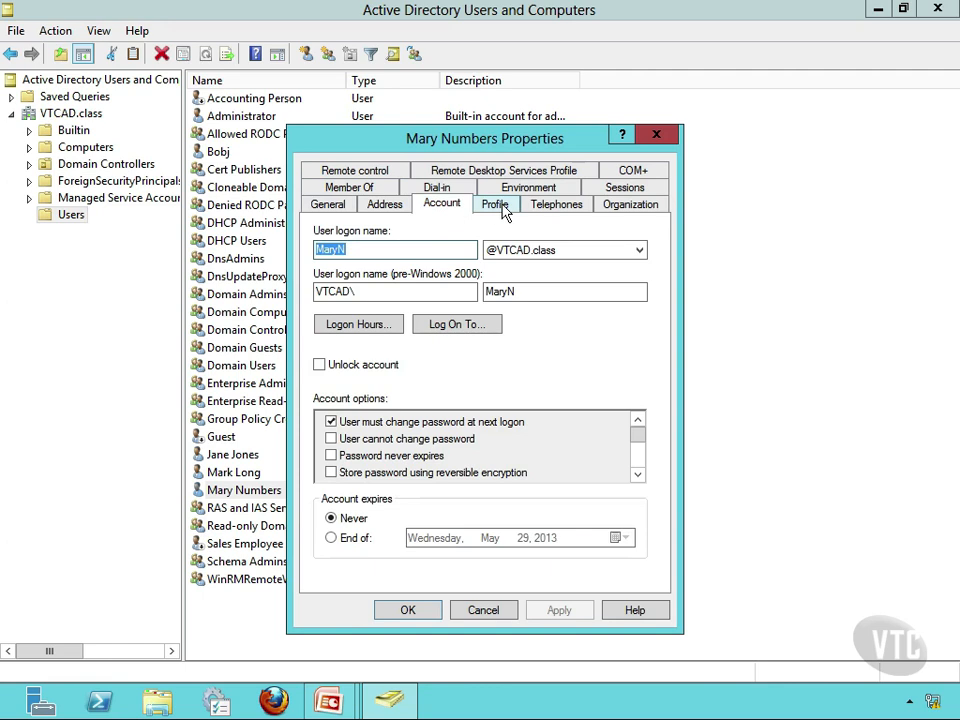
{"action": "left_click", "coordinate": [500, 207]}
{"action": "left_click", "coordinate": [556, 206]}
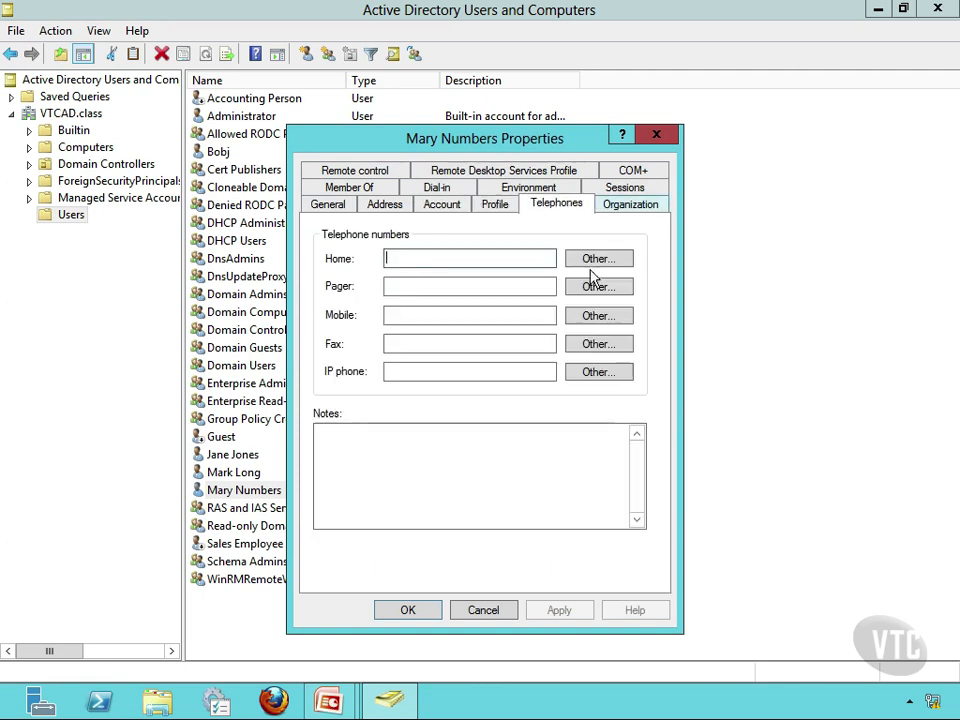
{"action": "left_click", "coordinate": [483, 610]}
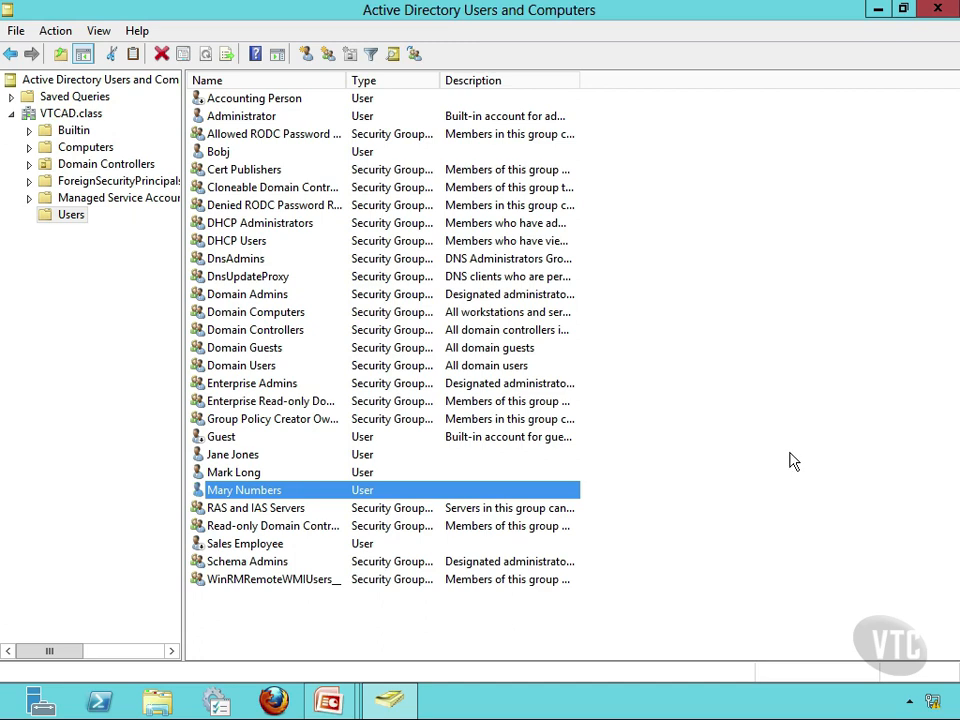
{"action": "right_click", "coordinate": [287, 100]}
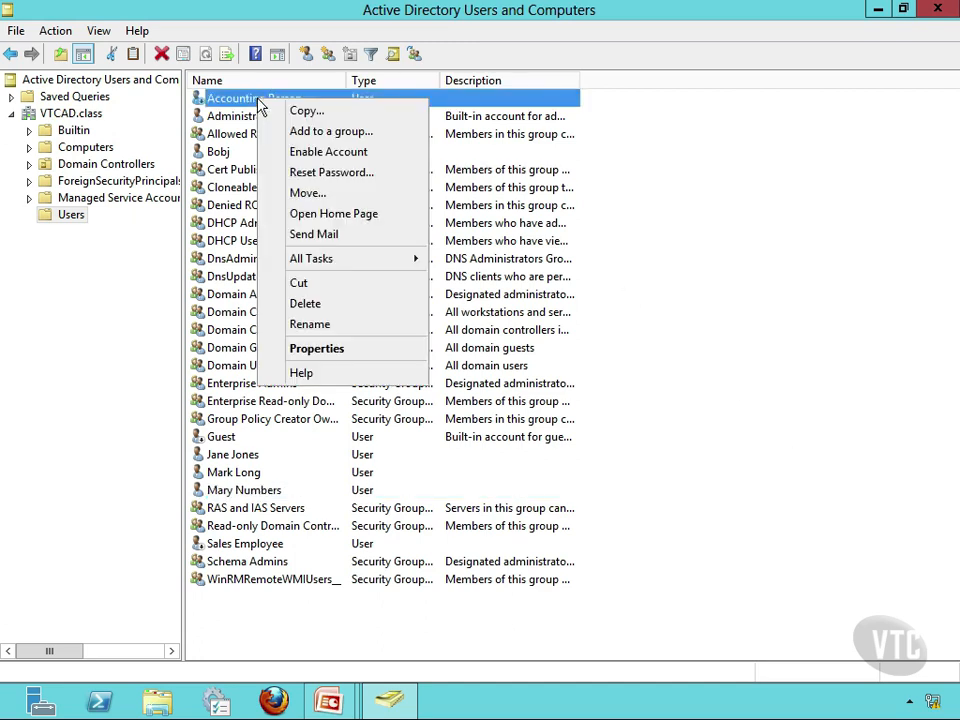
{"action": "left_click", "coordinate": [775, 258]}
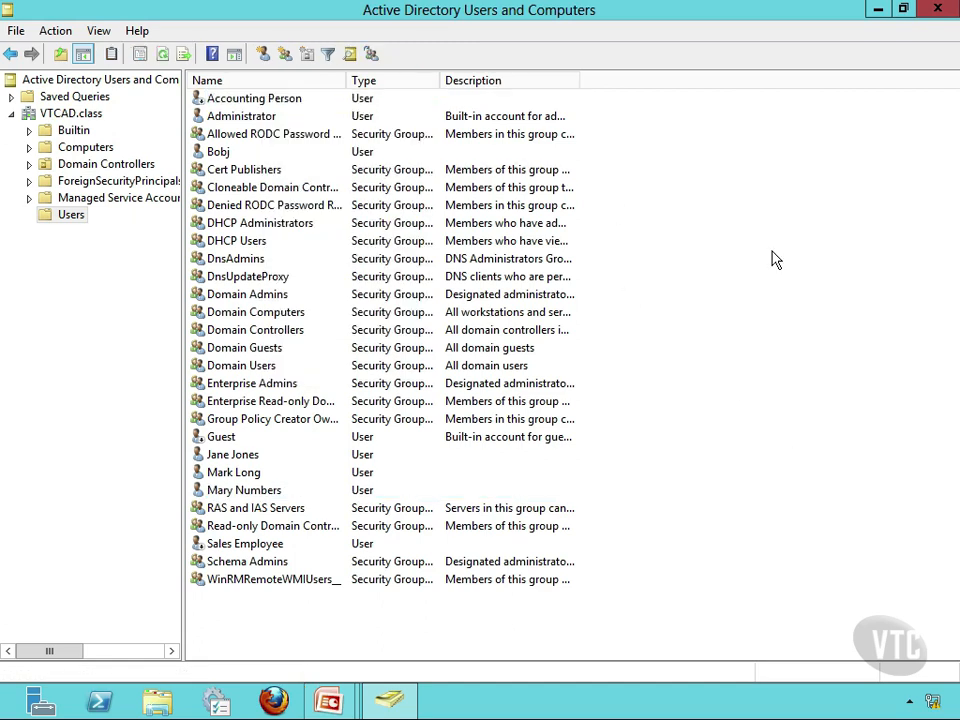